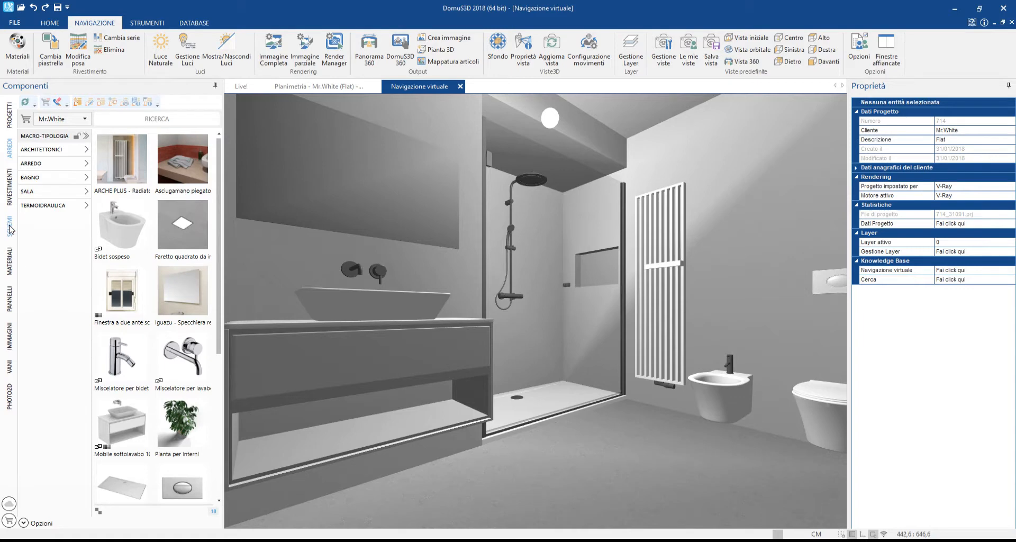
Apply the "Sfals. random 2" laying scheme to the bathroom floor.
{"action": "left_click", "coordinate": [11, 229]}
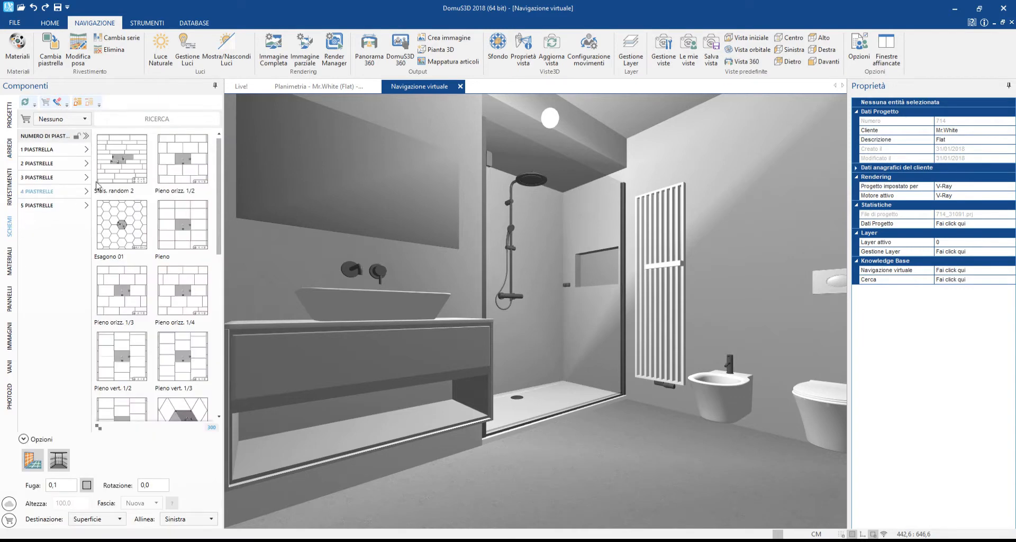
{"action": "left_click_drag", "start_coordinate": [99, 186], "coordinate": [579, 484]}
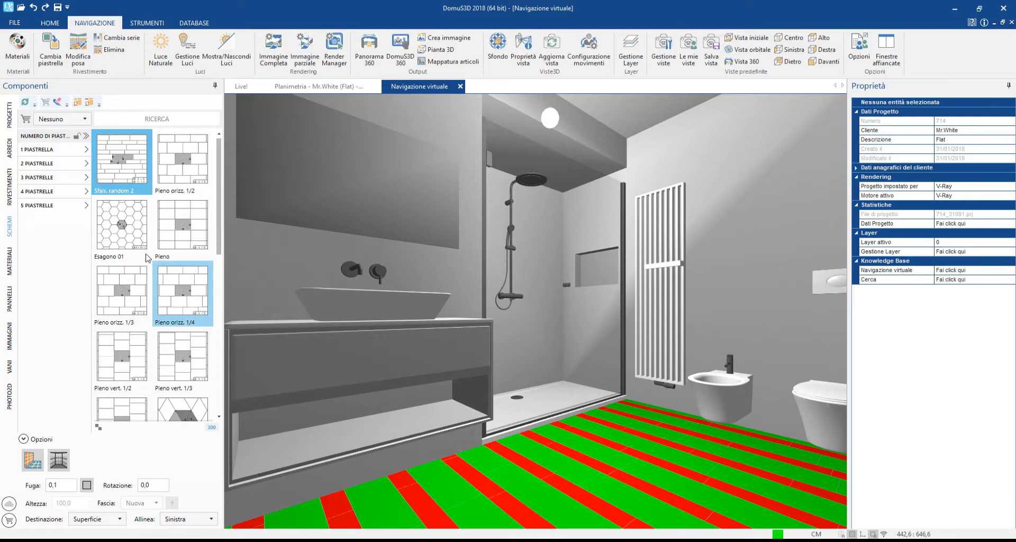
Assign Porcelanosa ASCOT planks to the tile positions of the floor scheme, finishing with the OLIVO 29.4 and 19.3 formats.
{"action": "left_click", "coordinate": [10, 186]}
{"action": "left_click", "coordinate": [23, 196]}
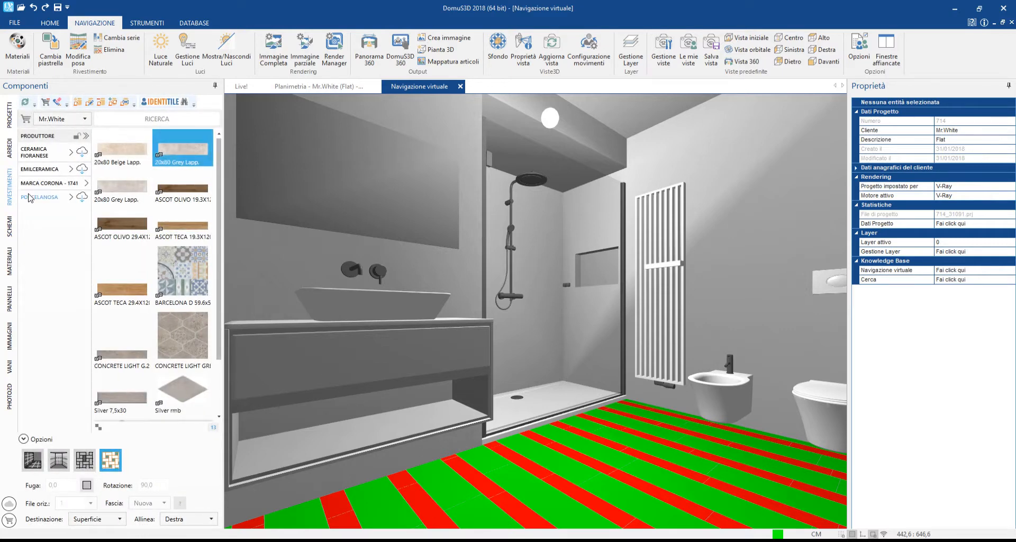
{"action": "left_click", "coordinate": [110, 193]}
{"action": "left_click_drag", "start_coordinate": [118, 194], "coordinate": [479, 486]}
{"action": "left_click_drag", "start_coordinate": [202, 194], "coordinate": [507, 466]}
{"action": "left_click_drag", "start_coordinate": [183, 150], "coordinate": [435, 448]}
{"action": "left_click_drag", "start_coordinate": [121, 150], "coordinate": [434, 476]}
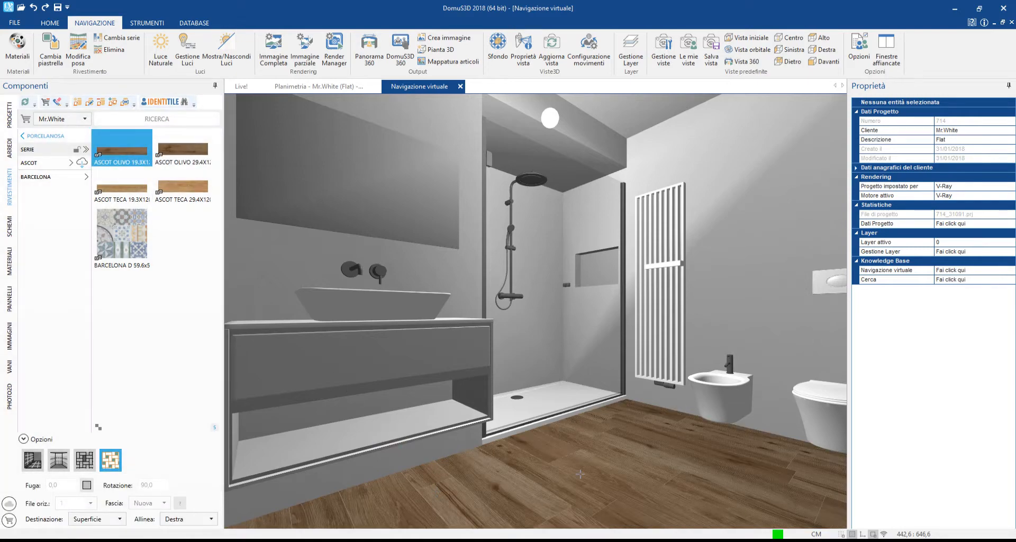
Open the wood-covered floor surface in its own 2D covering view.
{"action": "right_click", "coordinate": [580, 474]}
{"action": "left_click", "coordinate": [604, 331]}
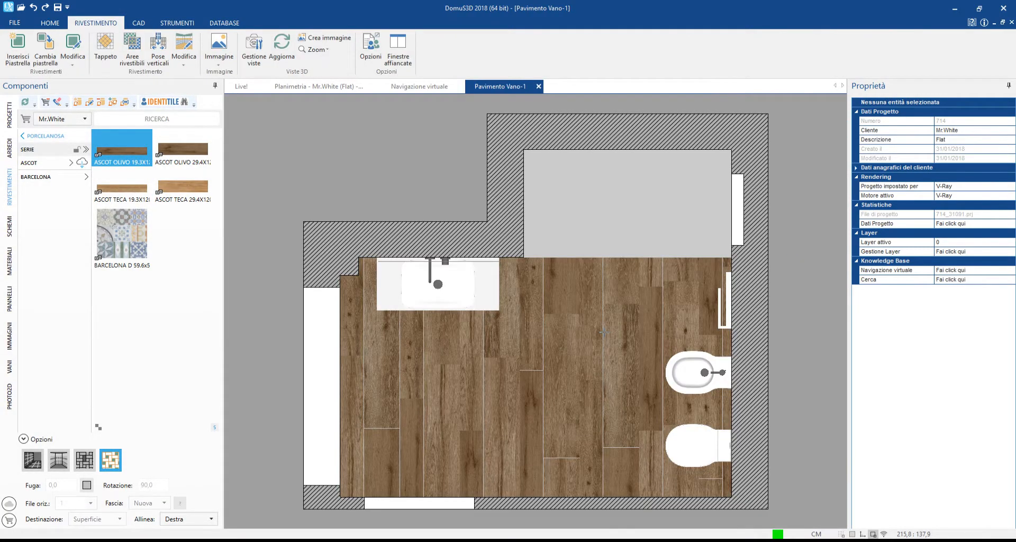
Set the laying direction of the floor planks to 45 degrees.
{"action": "right_click", "coordinate": [488, 339]}
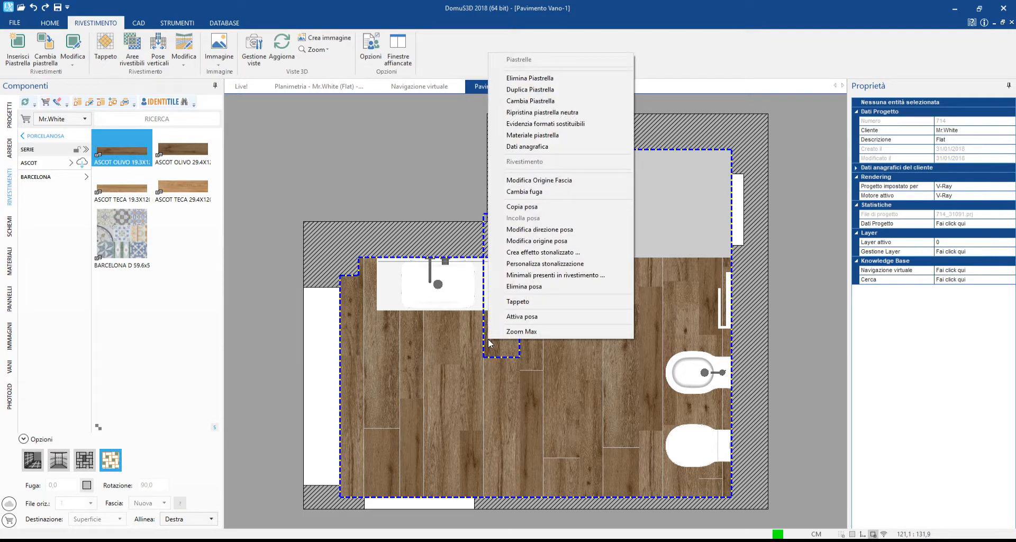
{"action": "left_click", "coordinate": [522, 230]}
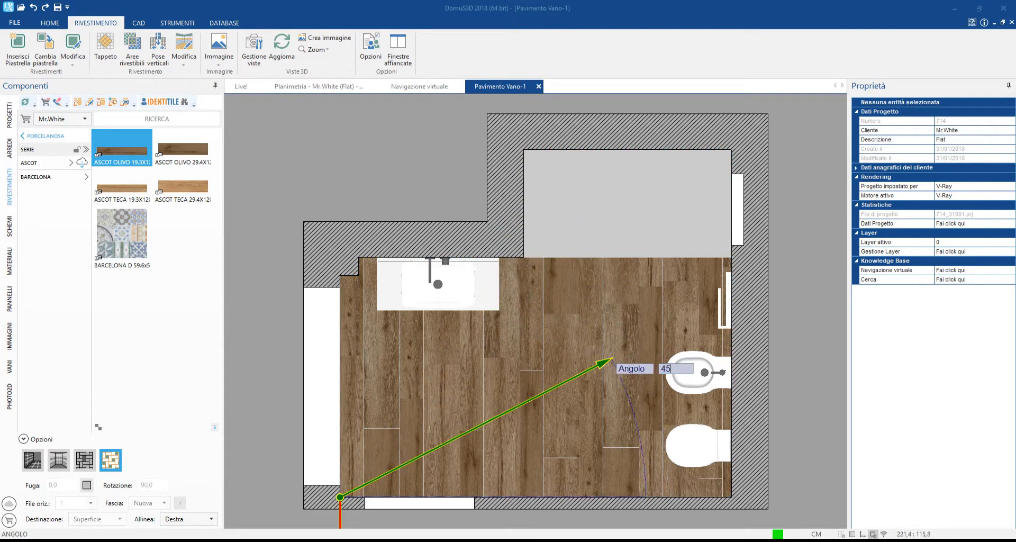
{"action": "key", "text": "Return"}
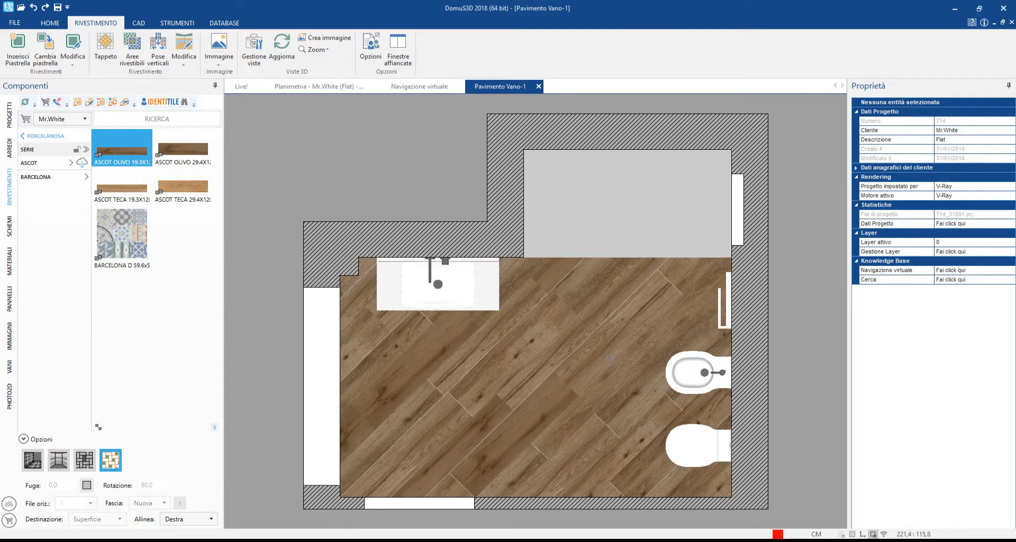
Change the planks' laying direction to run horizontally along the lower wall, picking the lower-right floor corner as reference.
{"action": "right_click", "coordinate": [611, 358]}
{"action": "left_click", "coordinate": [639, 260]}
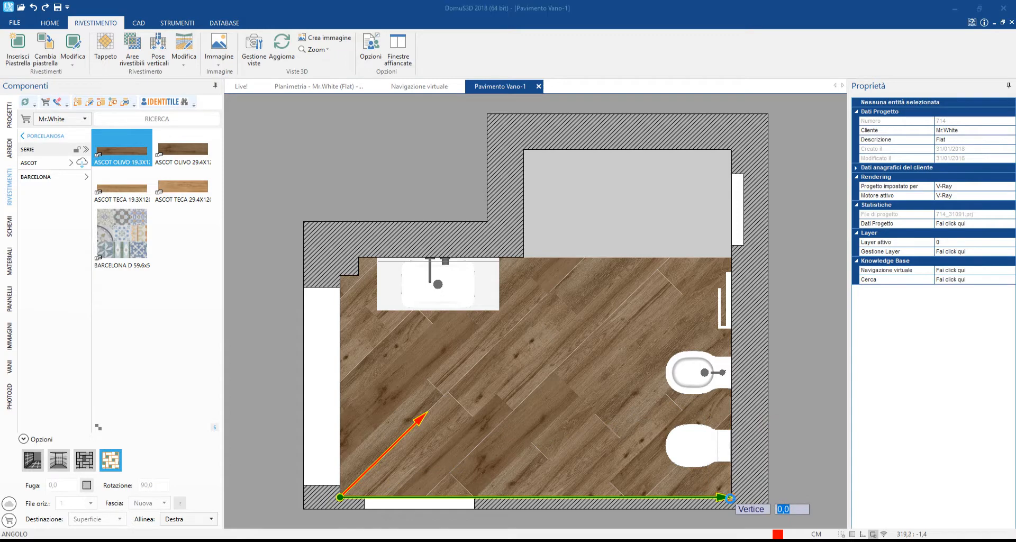
{"action": "left_click", "coordinate": [730, 498]}
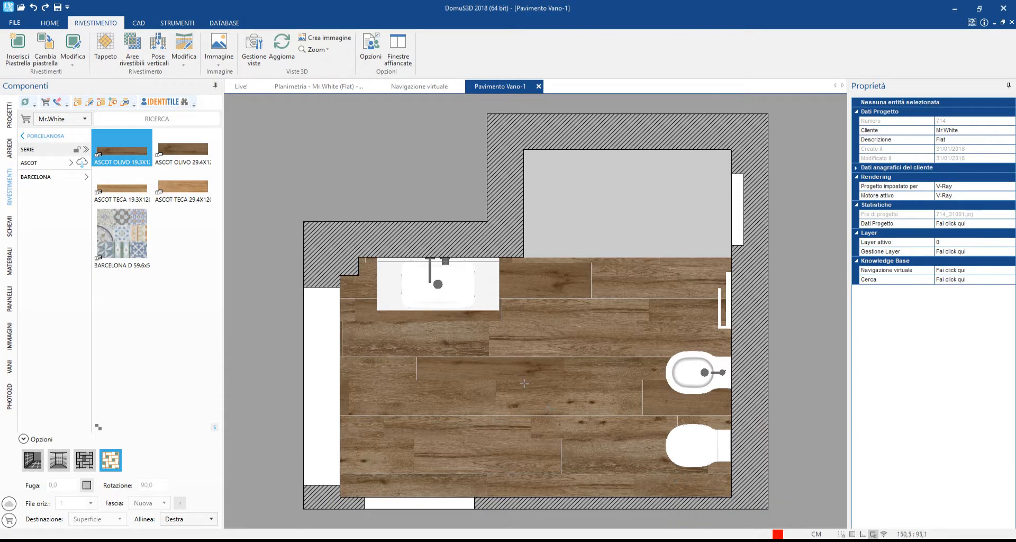
Set the grout joint width of the floor covering to 0,2 cm.
{"action": "scroll", "coordinate": [542, 349], "scroll_direction": "up", "scroll_amount": 5}
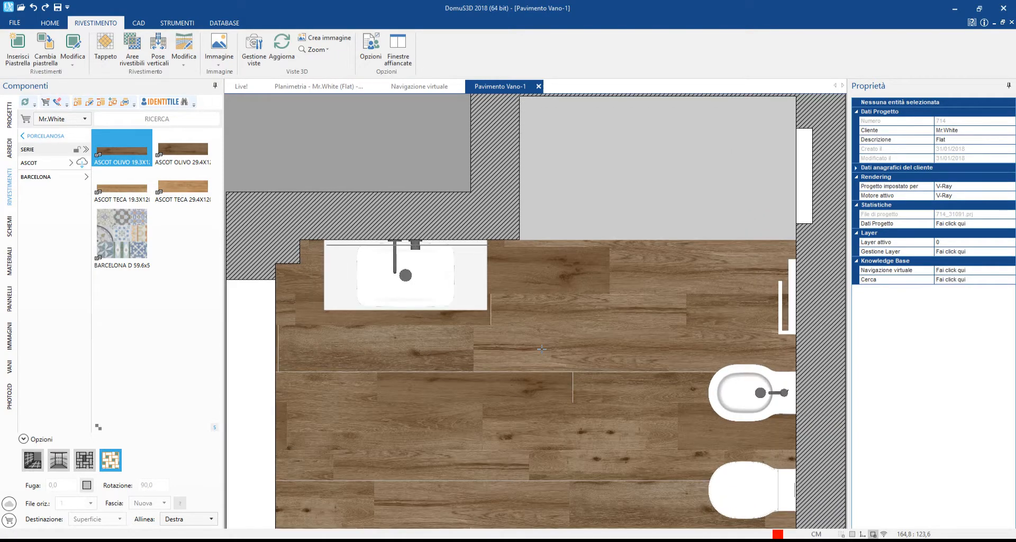
{"action": "scroll", "coordinate": [542, 350], "scroll_direction": "up", "scroll_amount": 5}
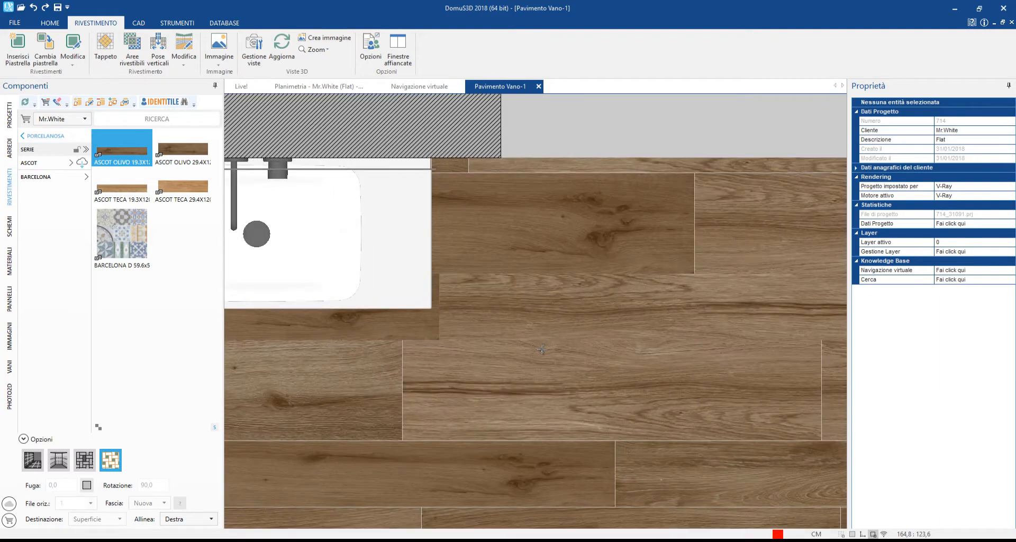
{"action": "right_click", "coordinate": [542, 349]}
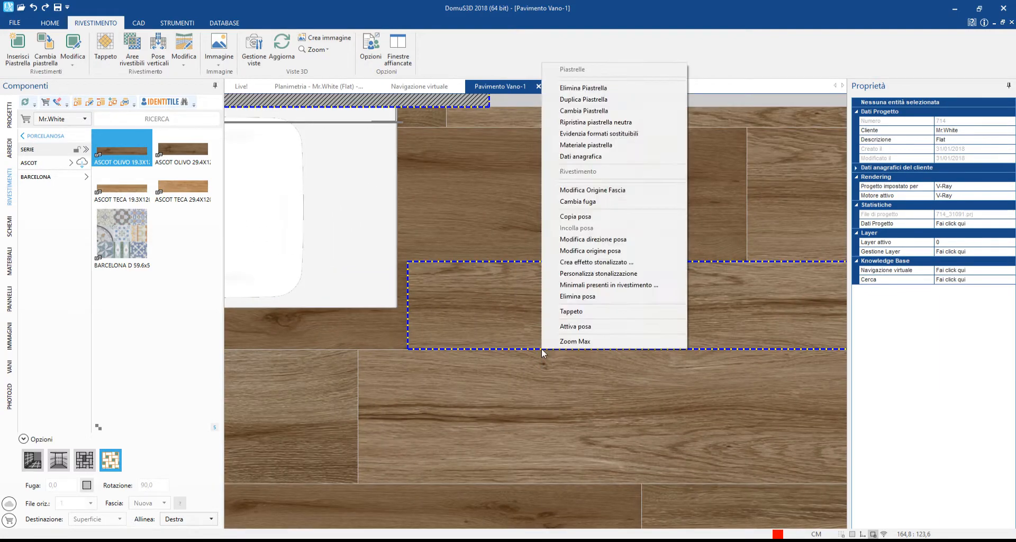
{"action": "left_click", "coordinate": [579, 203]}
{"action": "left_click", "coordinate": [551, 268]}
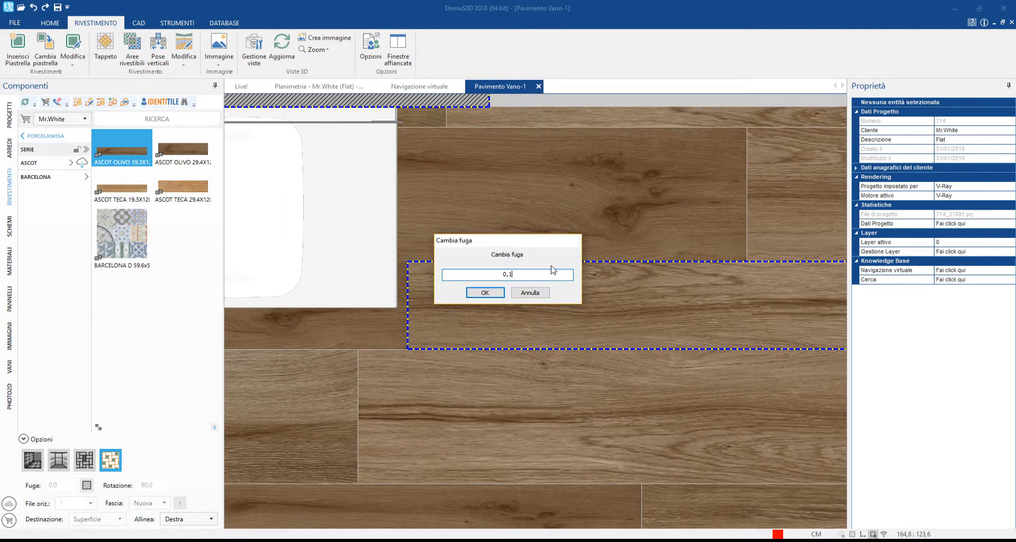
{"action": "type", "text": "2"}
{"action": "key", "text": "Return"}
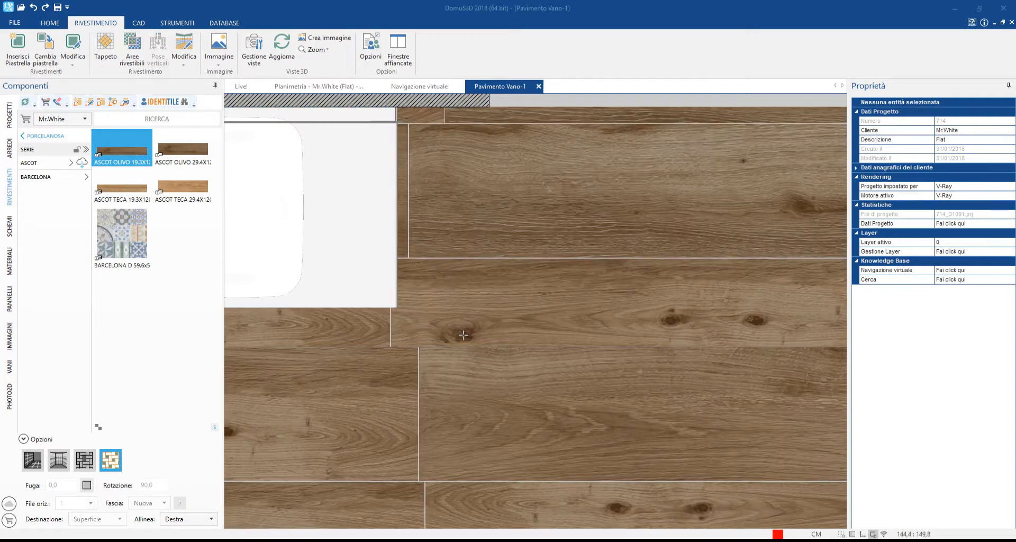
Recolour the floor grout with a free colour, a neutral grey with RGB values of 163.
{"action": "left_click", "coordinate": [184, 58]}
{"action": "left_click", "coordinate": [217, 192]}
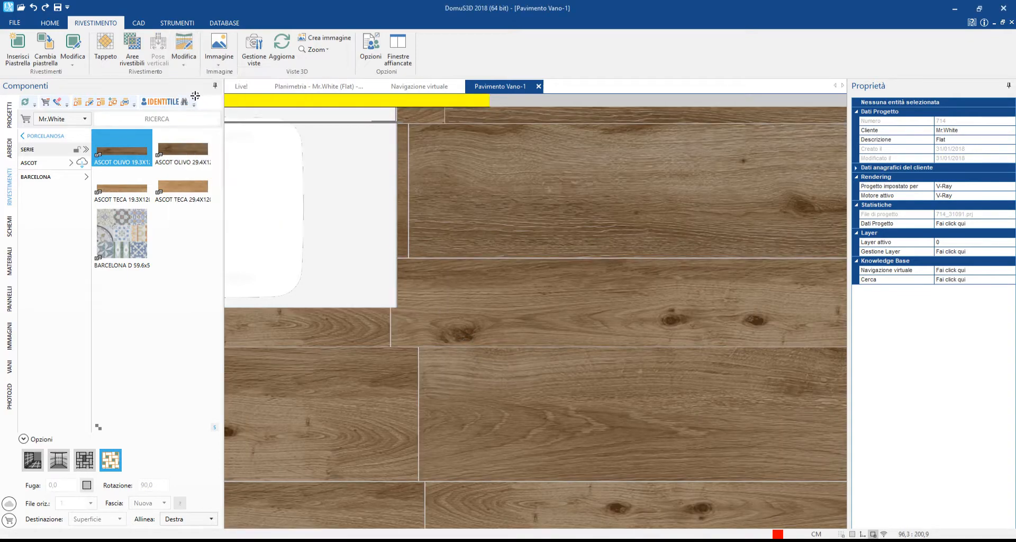
{"action": "left_click", "coordinate": [443, 323]}
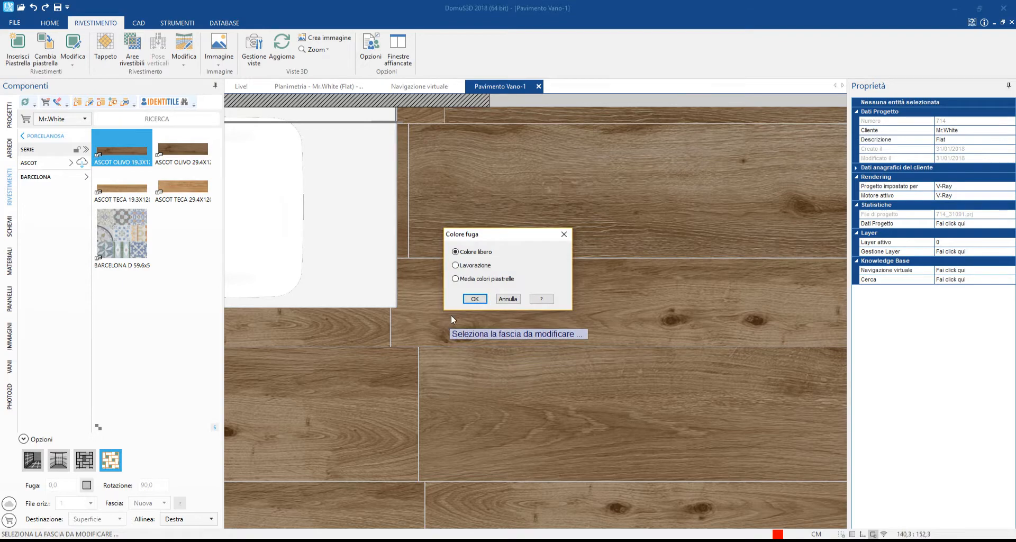
{"action": "left_click", "coordinate": [477, 297]}
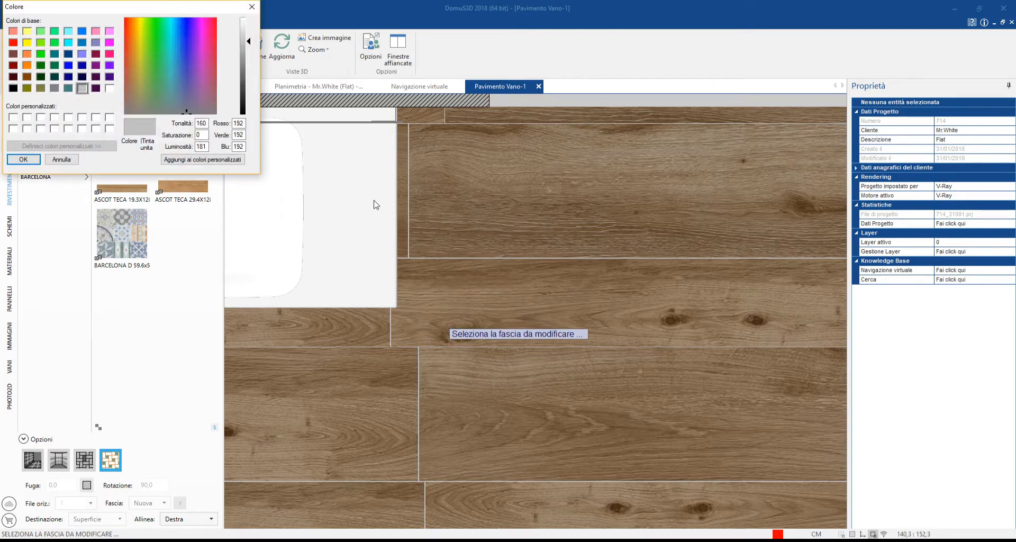
{"action": "left_click", "coordinate": [247, 51]}
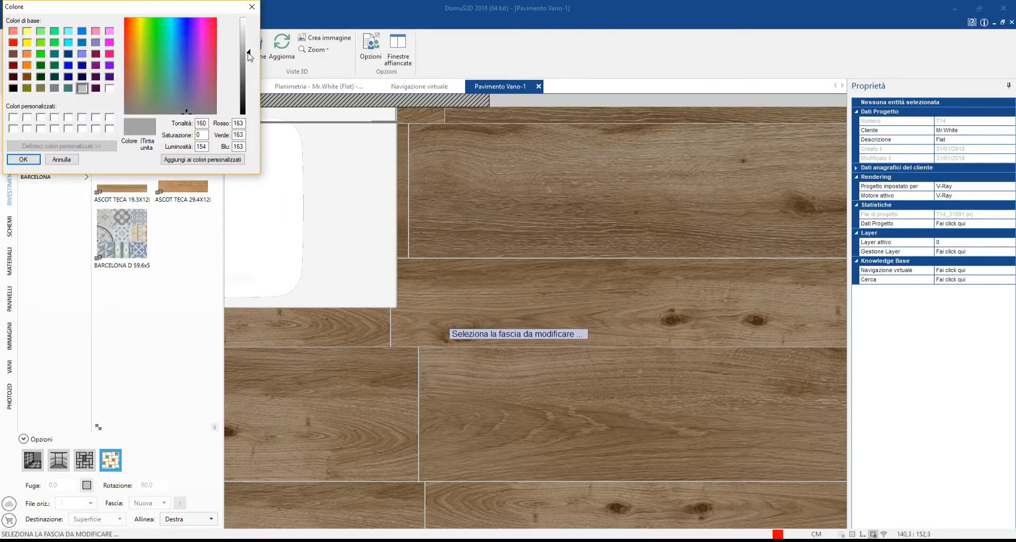
{"action": "left_click", "coordinate": [24, 160]}
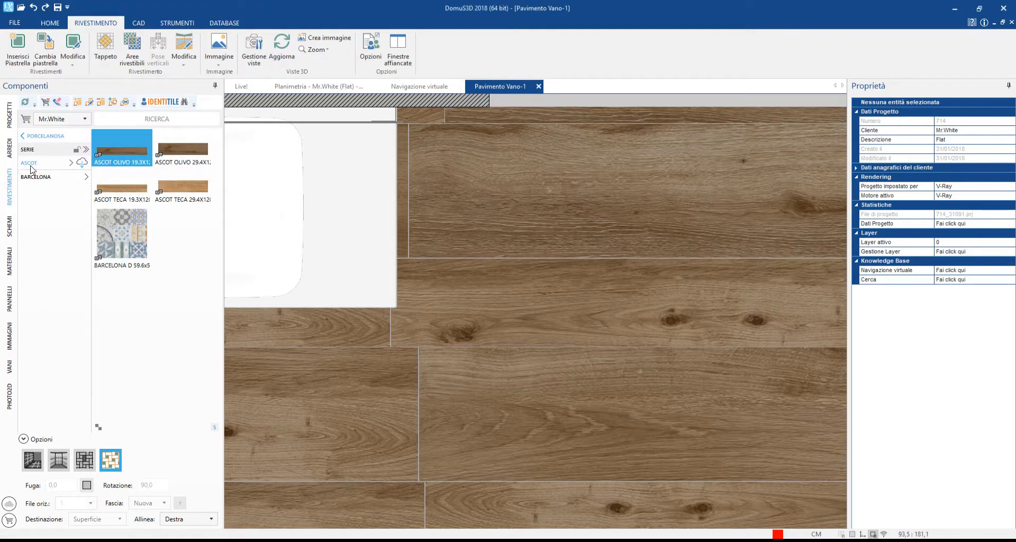
Apply the TK_technostuckGG_01 material from the Stucchi category to the floor grout.
{"action": "left_click", "coordinate": [10, 270]}
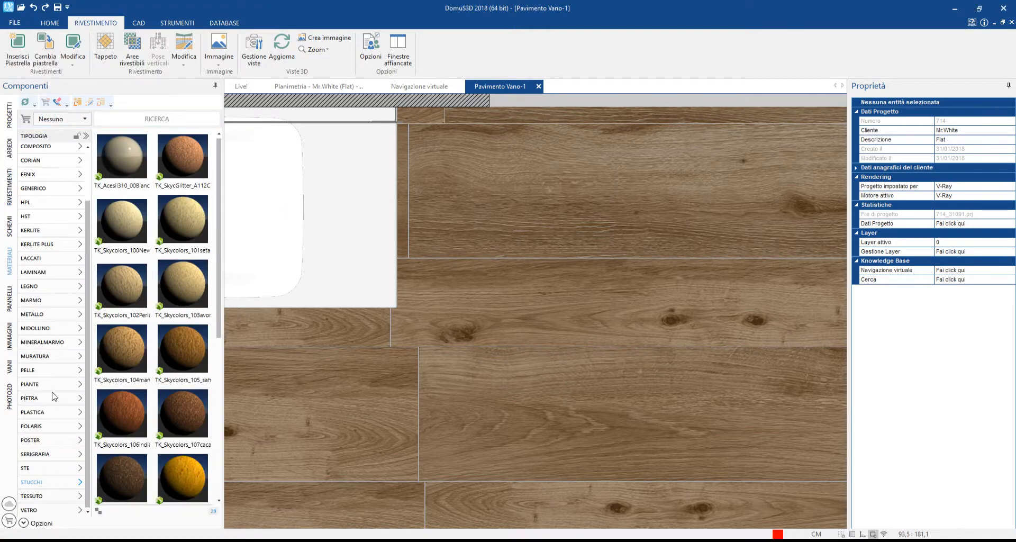
{"action": "left_click", "coordinate": [45, 483]}
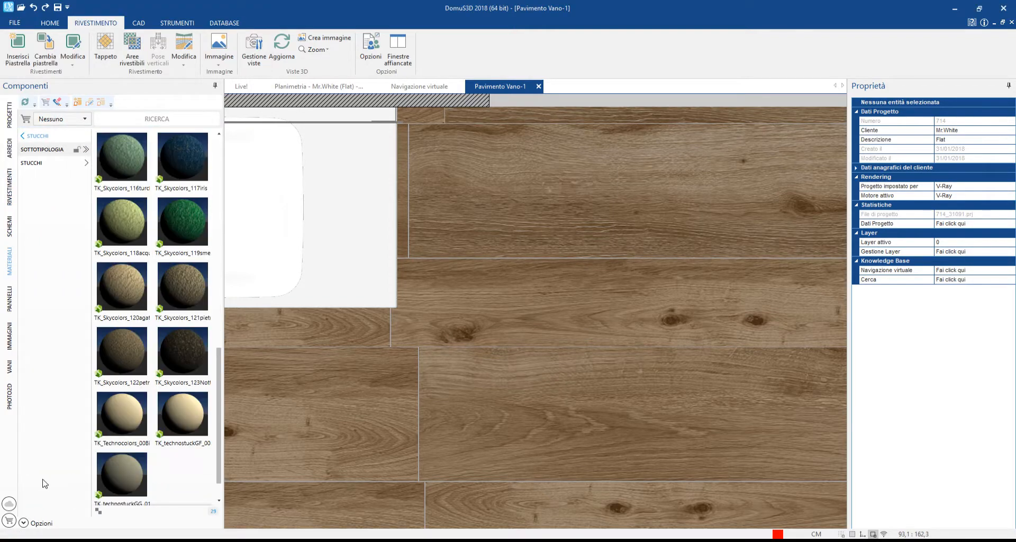
{"action": "left_click_drag", "start_coordinate": [109, 488], "coordinate": [484, 353]}
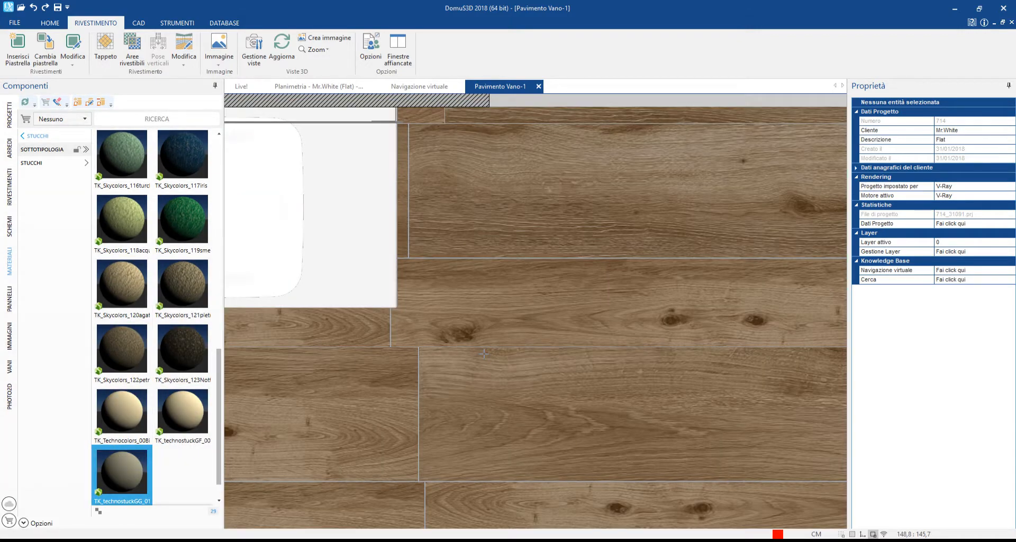
Start a polyline at the floor's lower-right corner, running 40 cm left along the wall and 155 cm upward.
{"action": "scroll", "coordinate": [484, 353], "scroll_direction": "down", "scroll_amount": 10}
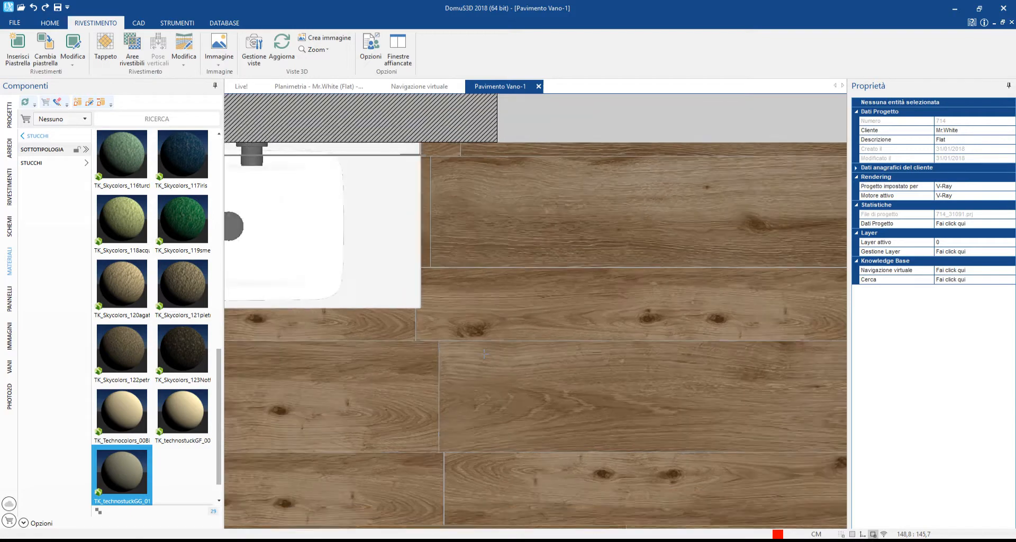
{"action": "scroll", "coordinate": [490, 387], "scroll_direction": "down", "scroll_amount": 2}
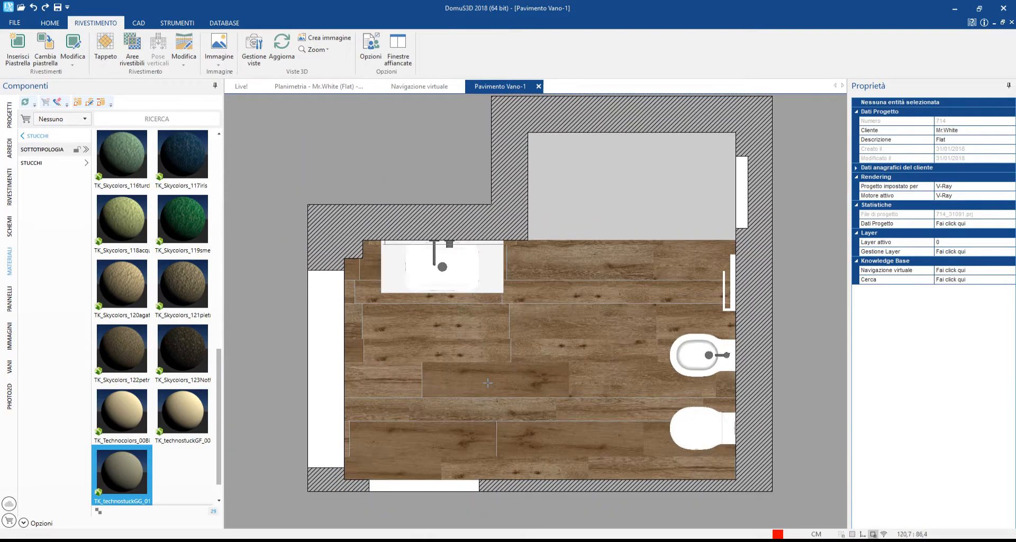
{"action": "left_click", "coordinate": [134, 24]}
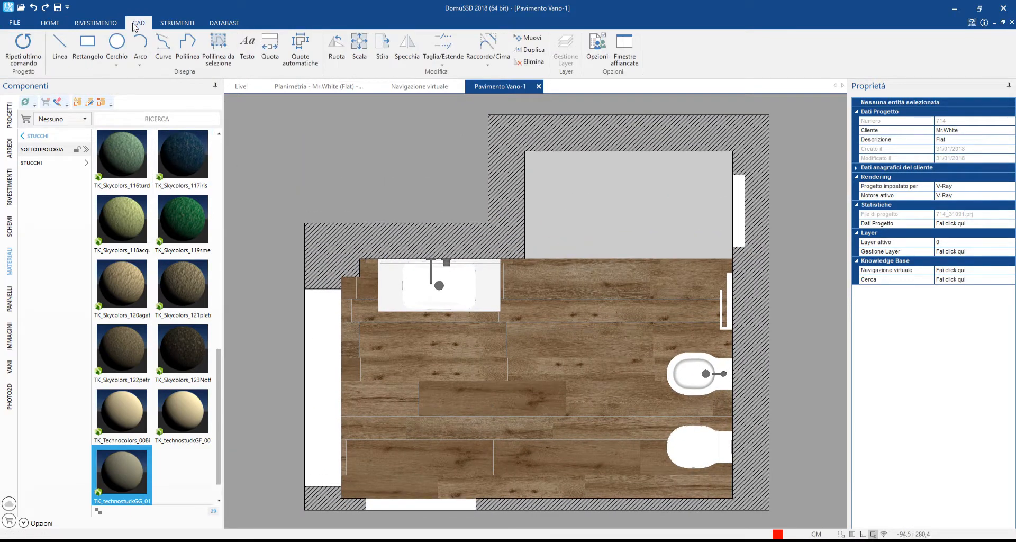
{"action": "left_click", "coordinate": [188, 45]}
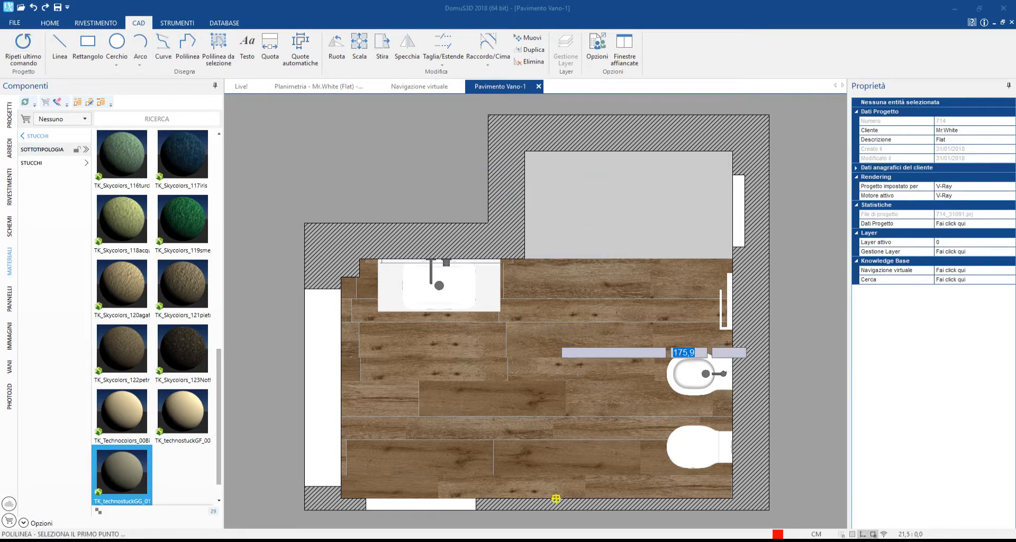
{"action": "left_click", "coordinate": [733, 498]}
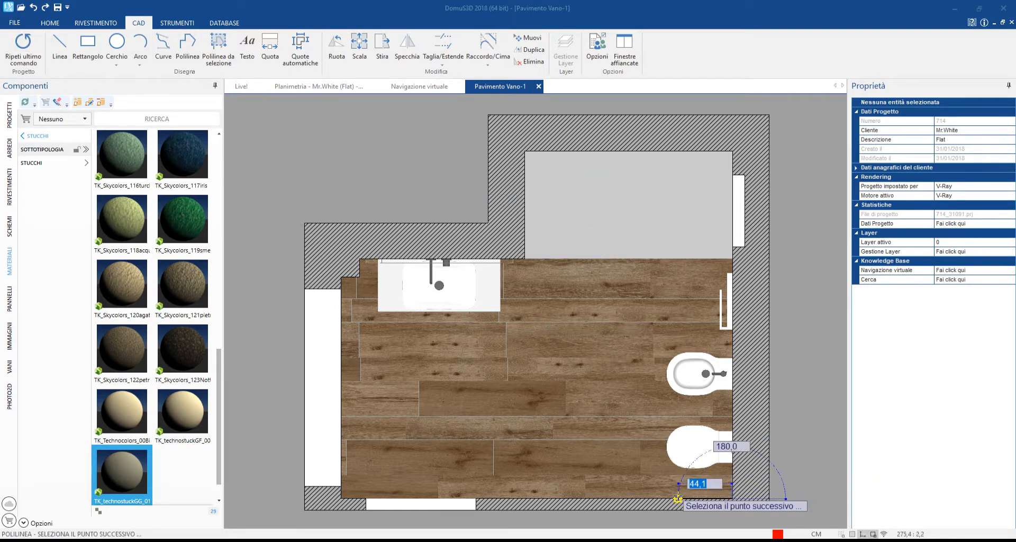
{"action": "type", "text": "40"}
{"action": "key", "text": "Return"}
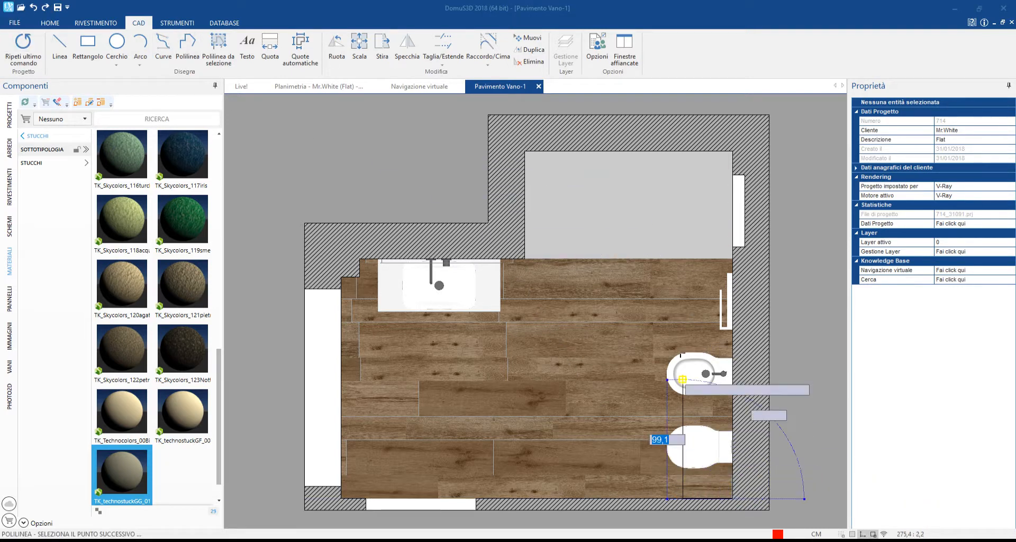
{"action": "type", "text": "155"}
{"action": "key", "text": "Return"}
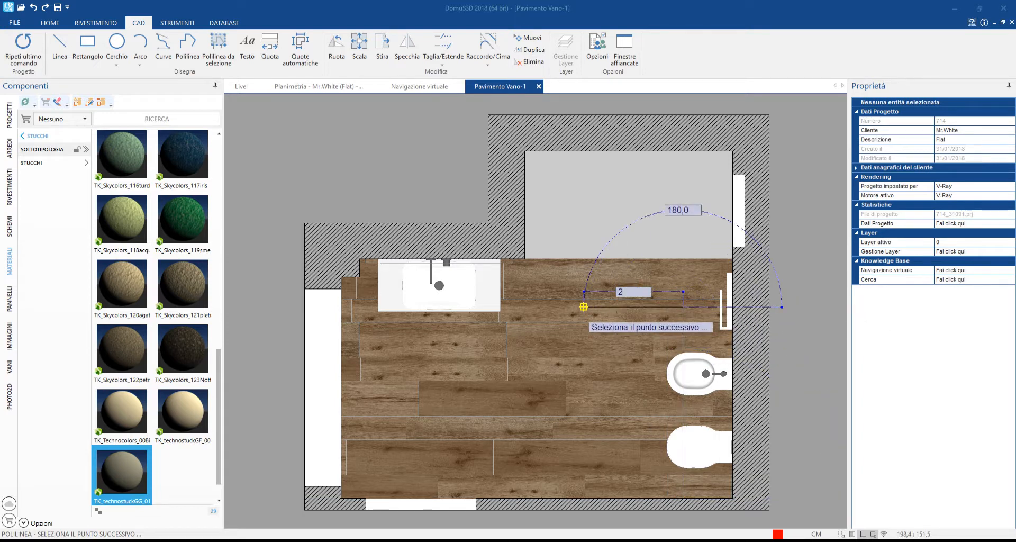
Continue the polyline 280 cm left, 40 cm up and 320,5 cm right along the upper edge of the wood floor.
{"action": "type", "text": "280"}
{"action": "key", "text": "Return"}
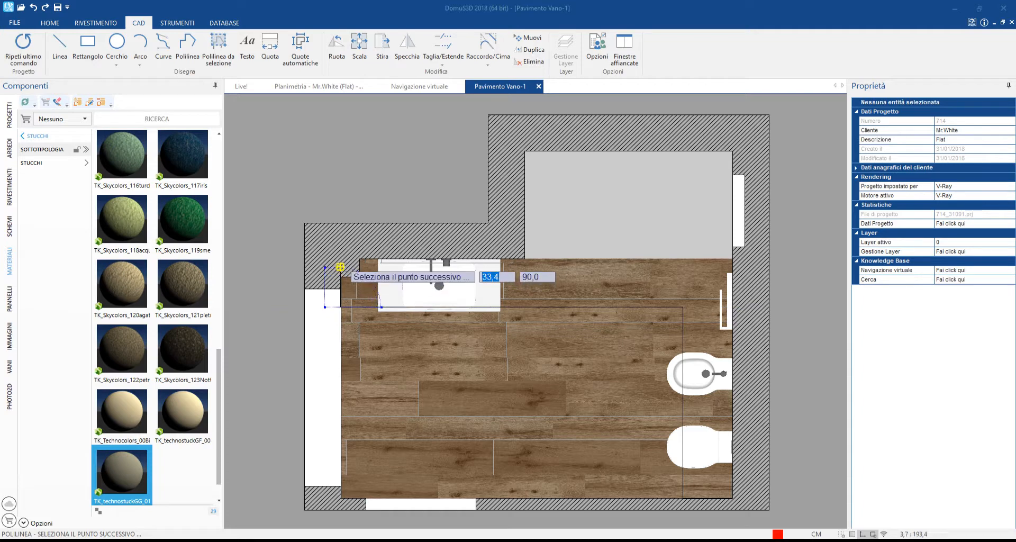
{"action": "type", "text": "40"}
{"action": "key", "text": "Return"}
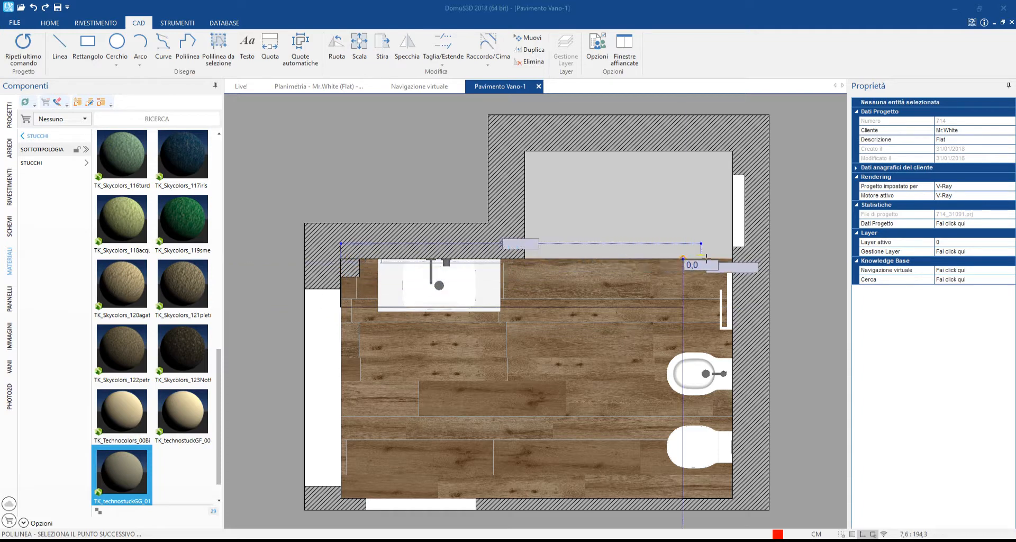
{"action": "type", "text": "320,5"}
{"action": "key", "text": "Return"}
Close the polyline and turn the L-shaped outline into a coverable area.
{"action": "right_click", "coordinate": [731, 339]}
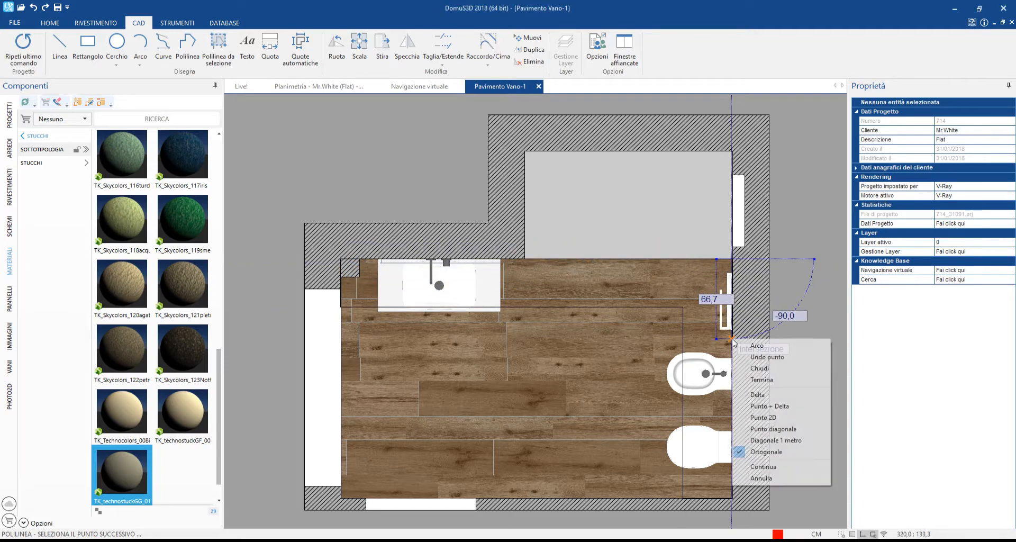
{"action": "left_click", "coordinate": [752, 368]}
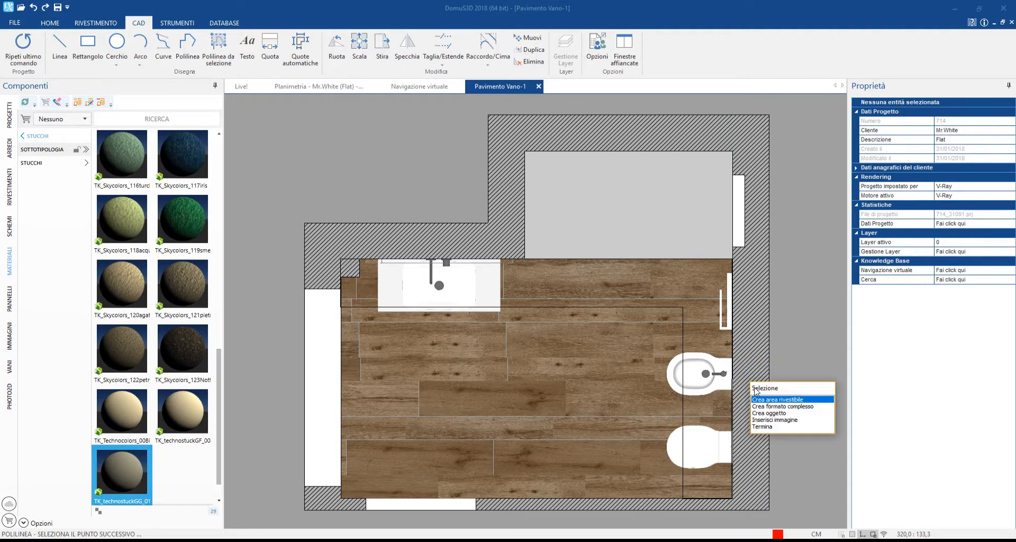
{"action": "left_click", "coordinate": [762, 400]}
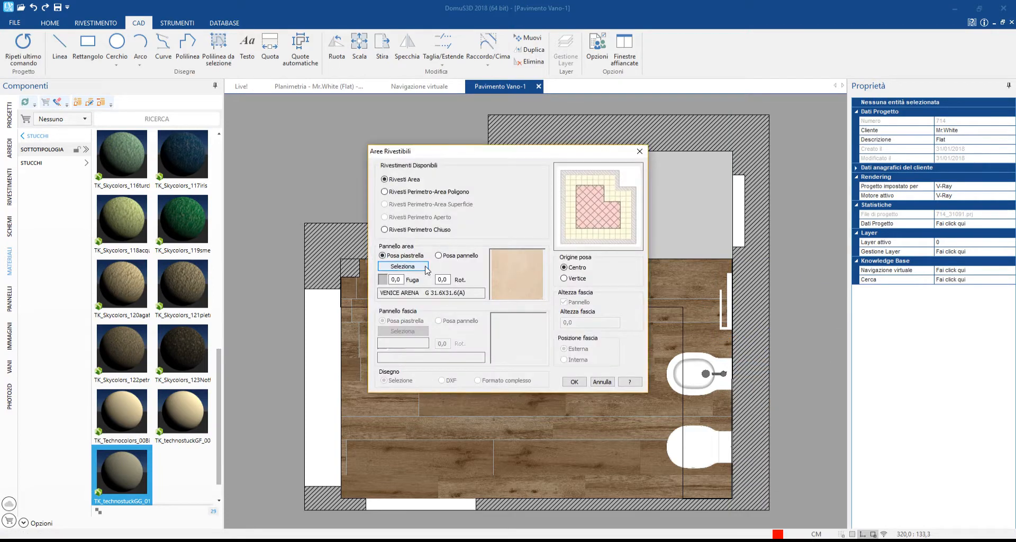
Cover the new L-shaped area with the Porcelanosa tile BARCELONA D 59.6x59.6.
{"action": "left_click", "coordinate": [402, 266]}
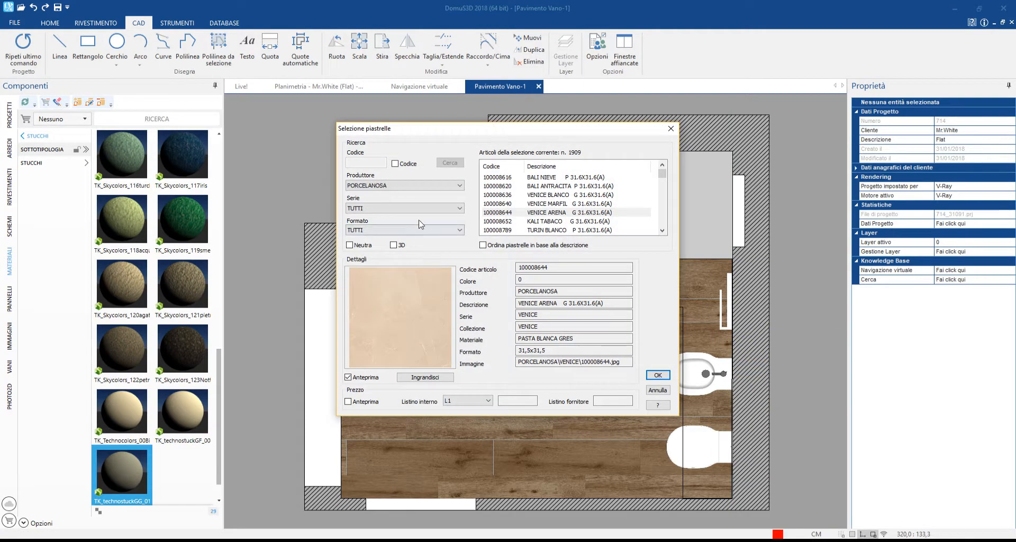
{"action": "left_click", "coordinate": [421, 208]}
{"action": "left_click", "coordinate": [421, 268]}
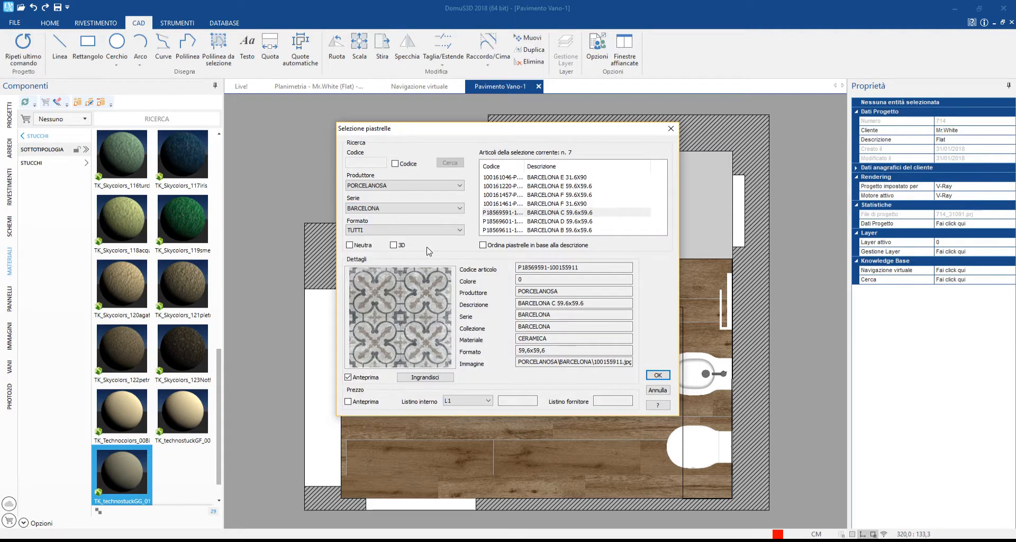
{"action": "left_click", "coordinate": [505, 221]}
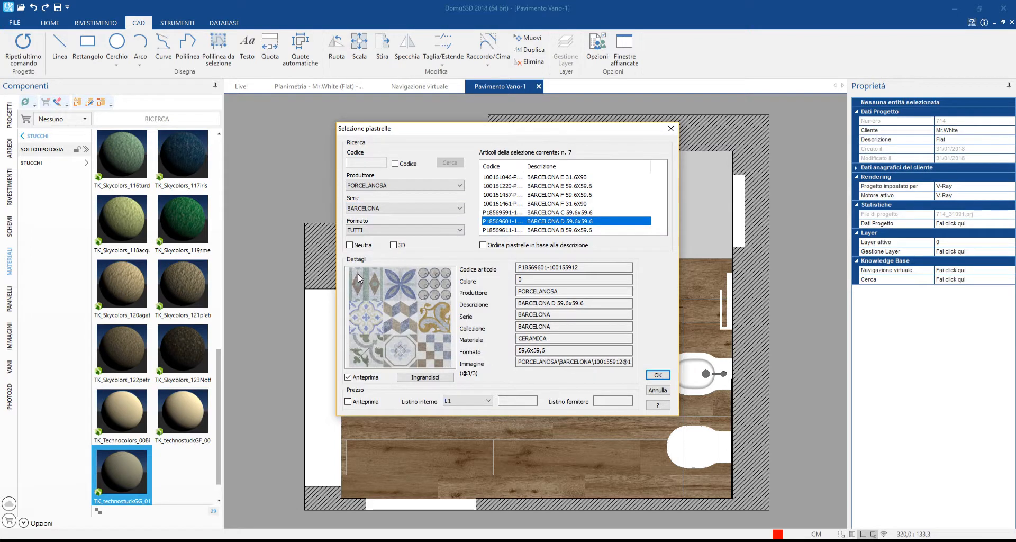
{"action": "left_click", "coordinate": [656, 375]}
{"action": "left_click", "coordinate": [579, 387]}
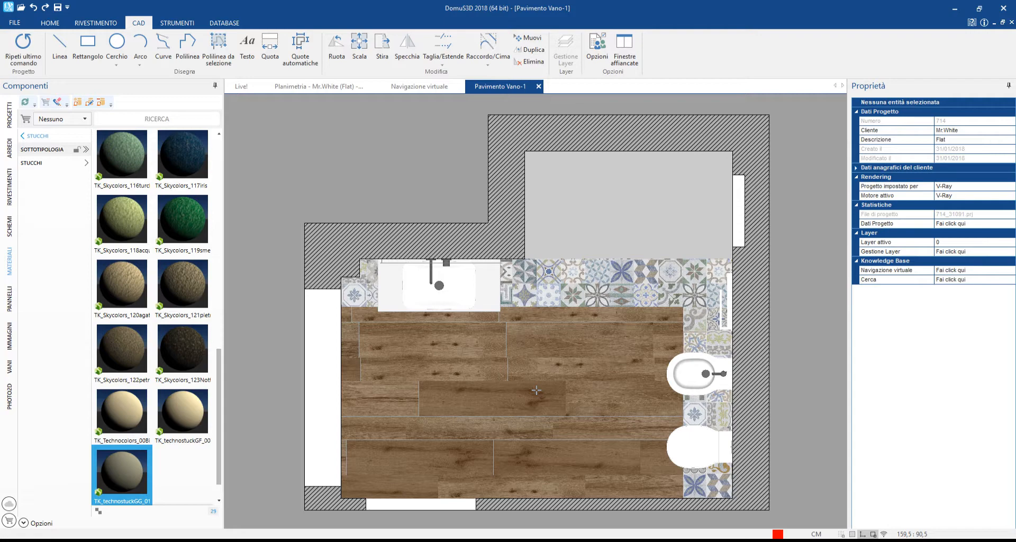
Customise the shade variation of the patterned floor tiles along the shower edge, changing the pattern of individual tiles.
{"action": "scroll", "coordinate": [646, 295], "scroll_direction": "up", "scroll_amount": 3}
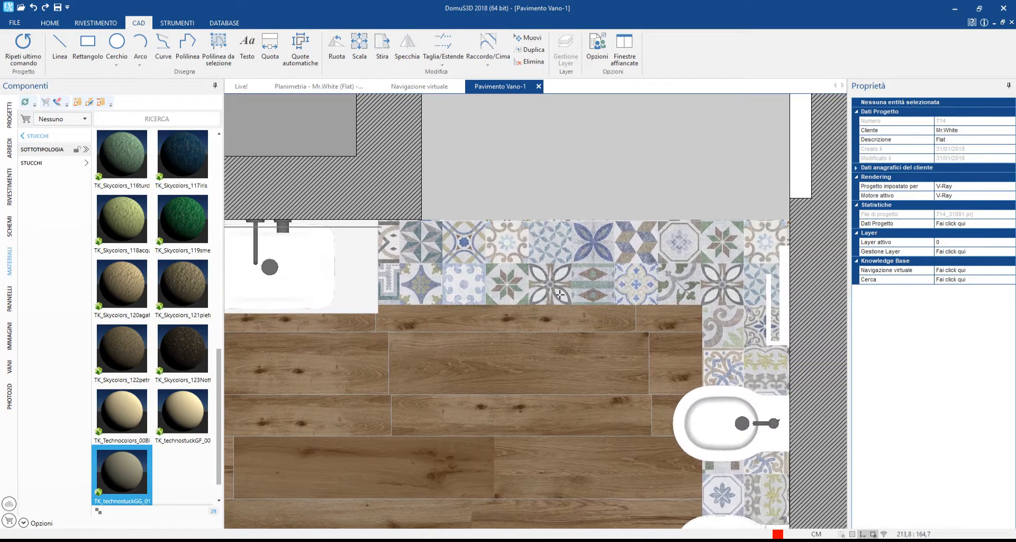
{"action": "right_click", "coordinate": [646, 264]}
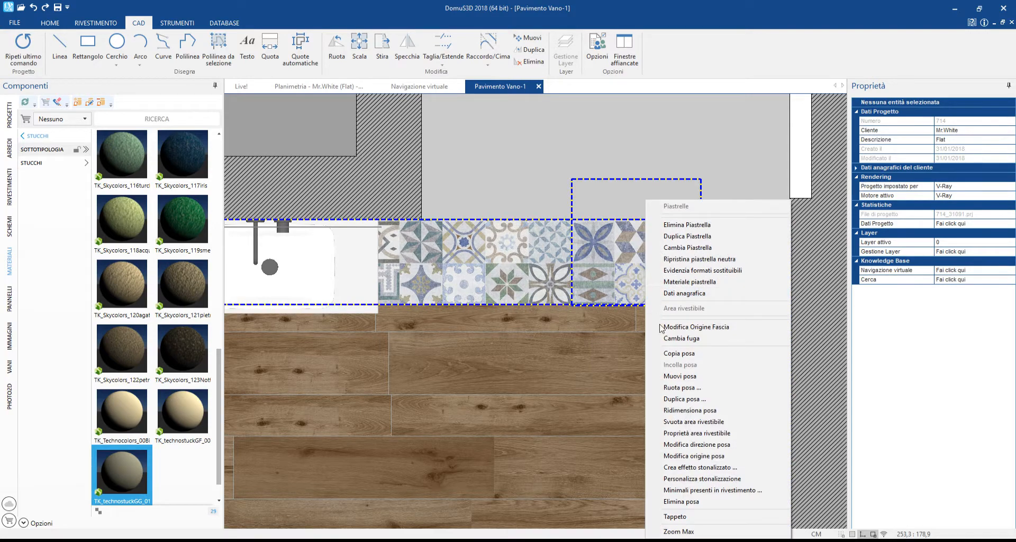
{"action": "left_click", "coordinate": [681, 479]}
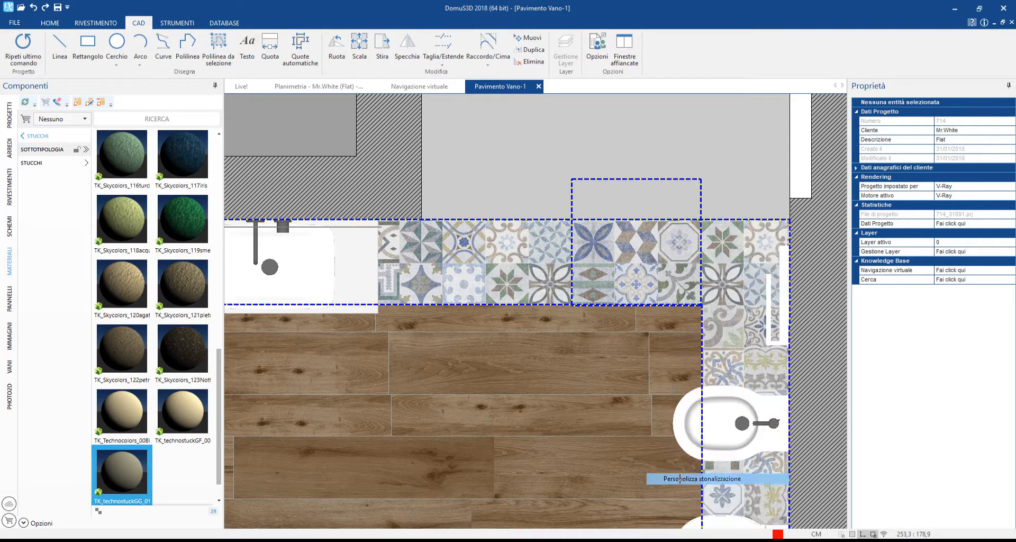
{"action": "left_click", "coordinate": [653, 278]}
{"action": "left_click", "coordinate": [713, 279]}
{"action": "left_click", "coordinate": [714, 285]}
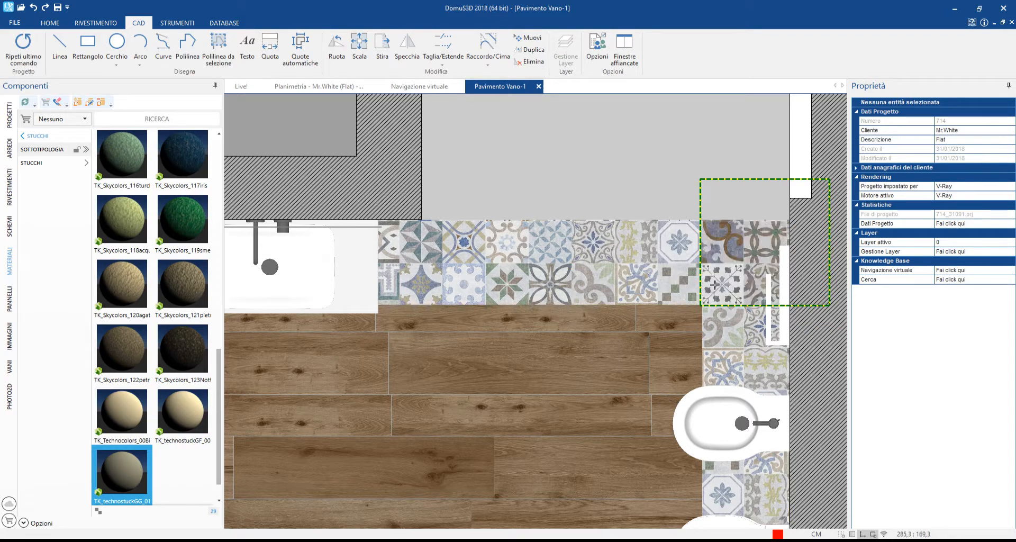
{"action": "left_click", "coordinate": [514, 282]}
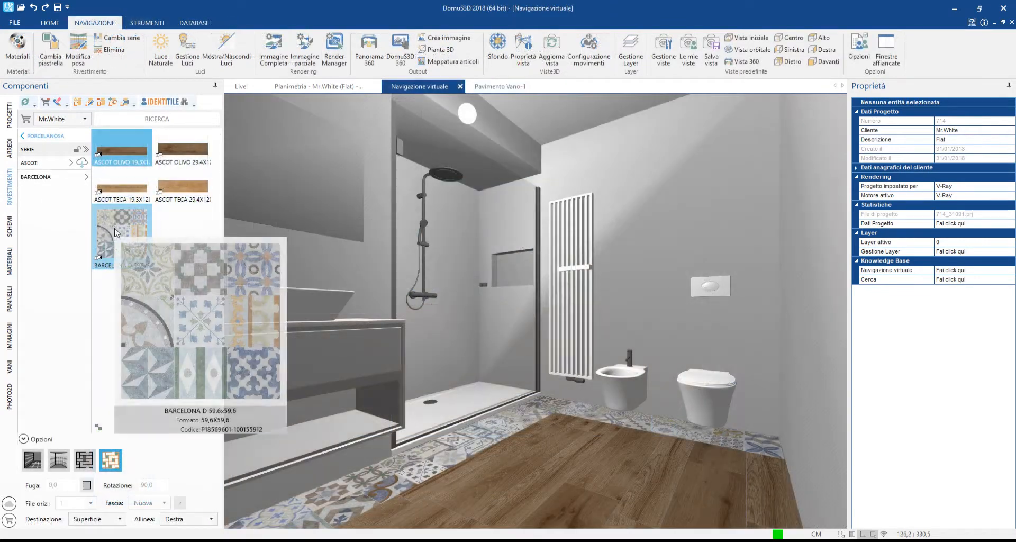
Lay two horizontal rows of BARCELONA D 59.6x59.6 at rotation 0,0 on the wall behind the bidet and toilet.
{"action": "left_click", "coordinate": [115, 233]}
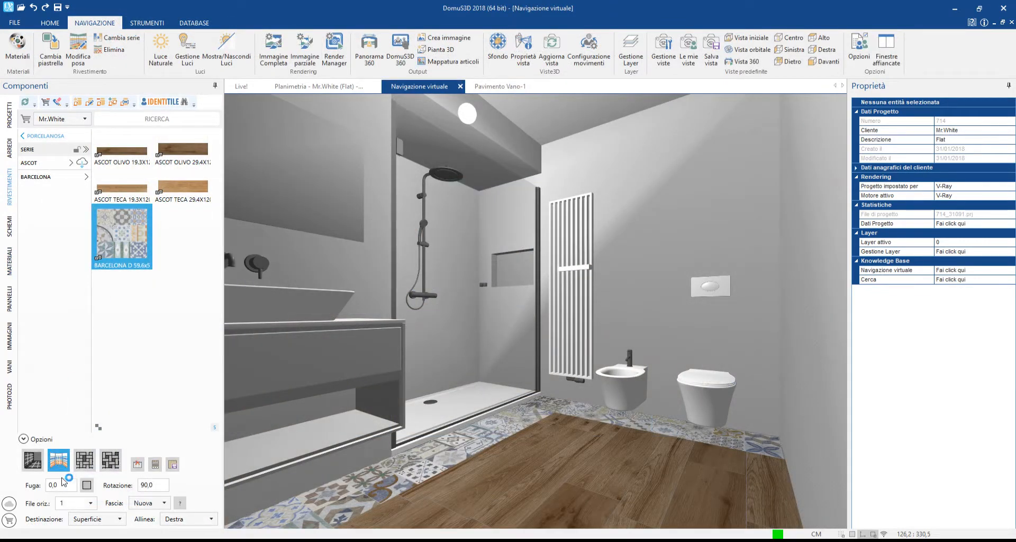
{"action": "left_click", "coordinate": [91, 504]}
{"action": "left_click", "coordinate": [80, 456]}
{"action": "left_click", "coordinate": [152, 486]}
{"action": "left_click_drag", "start_coordinate": [122, 243], "coordinate": [665, 362]}
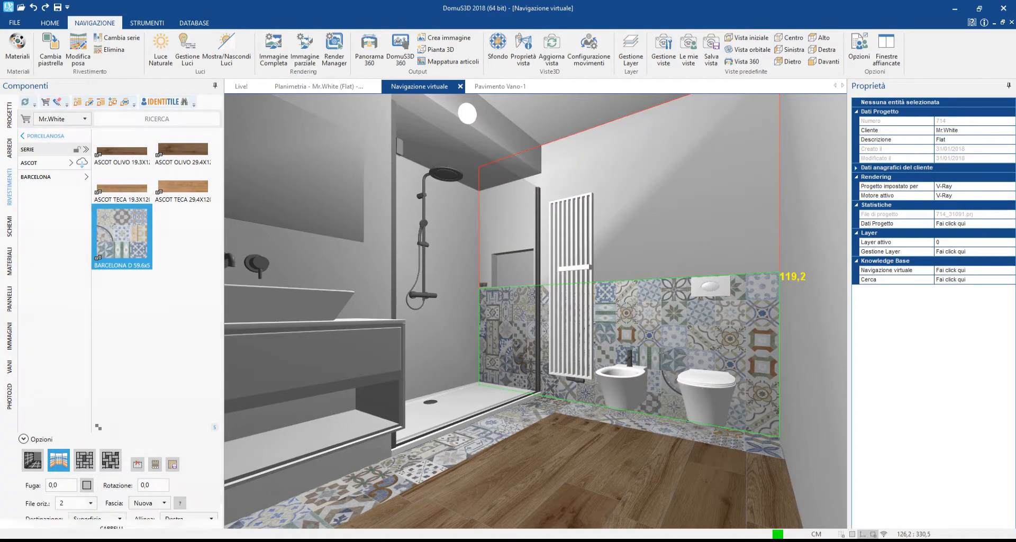
Add a band of Emilceramica Petra 20x80 Grey Lapp. above the patterned wall tiles and reduce it to one tile row.
{"action": "left_click", "coordinate": [64, 137]}
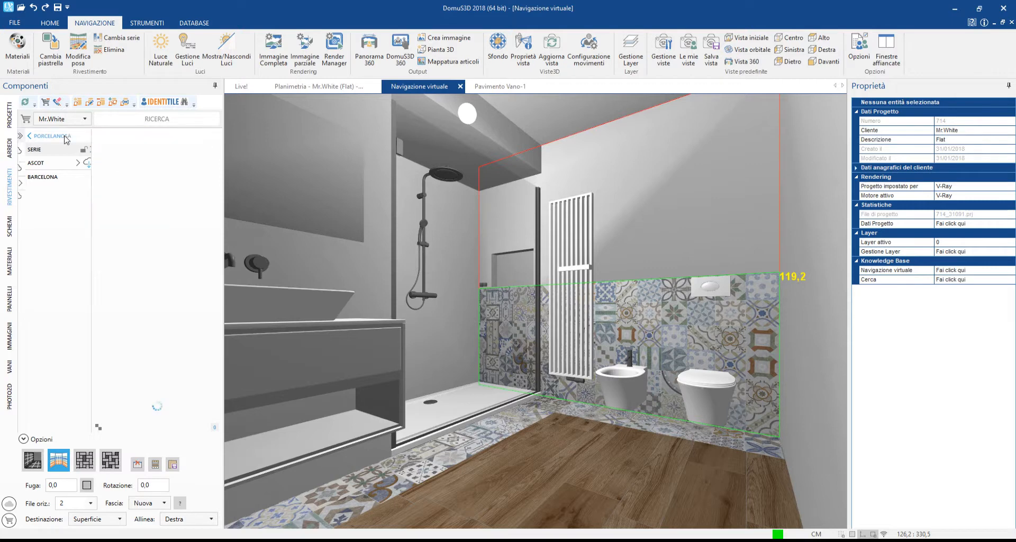
{"action": "left_click", "coordinate": [40, 169]}
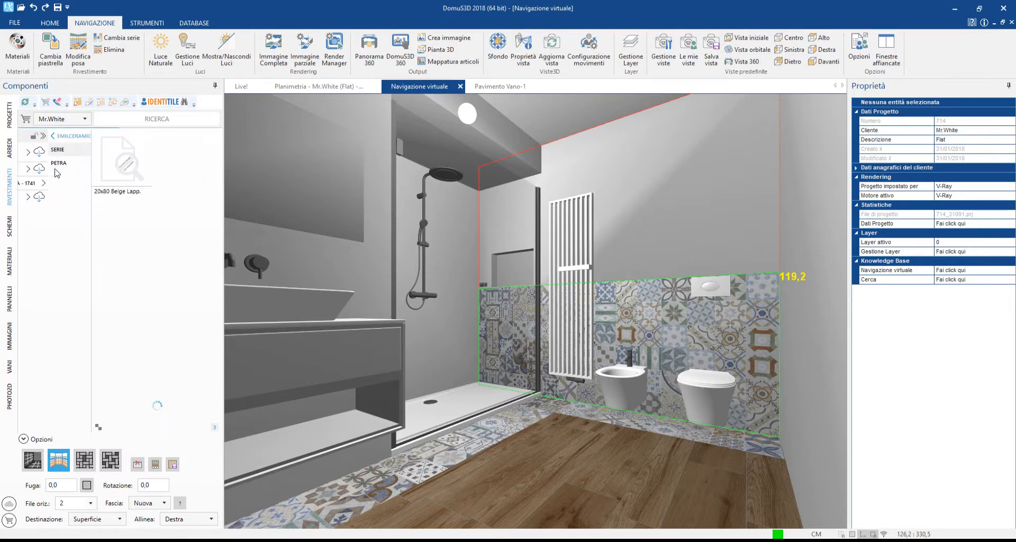
{"action": "left_click", "coordinate": [170, 152]}
{"action": "left_click_drag", "start_coordinate": [169, 153], "coordinate": [647, 219]}
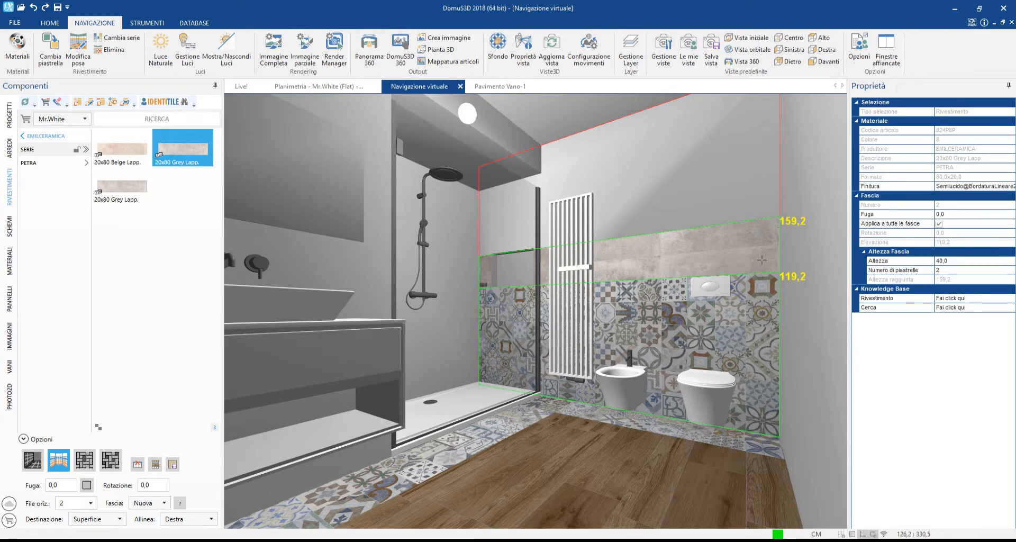
{"action": "left_click", "coordinate": [1005, 272]}
{"action": "left_click", "coordinate": [1011, 273]}
Set the height of the BARCELONA D band on the bidet and toilet wall to 99,5.
{"action": "left_click", "coordinate": [759, 292]}
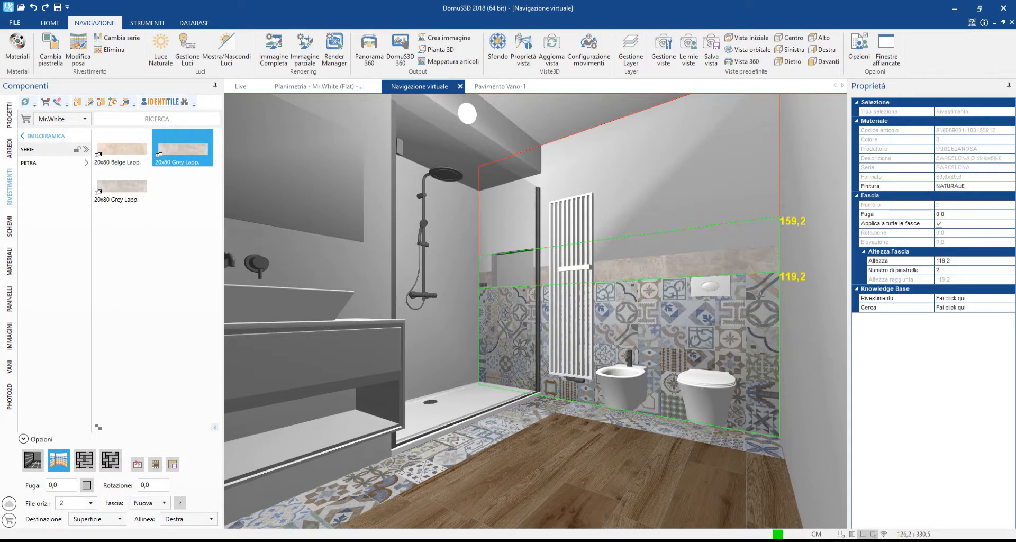
{"action": "left_click", "coordinate": [937, 261]}
{"action": "type", "text": "99,"}
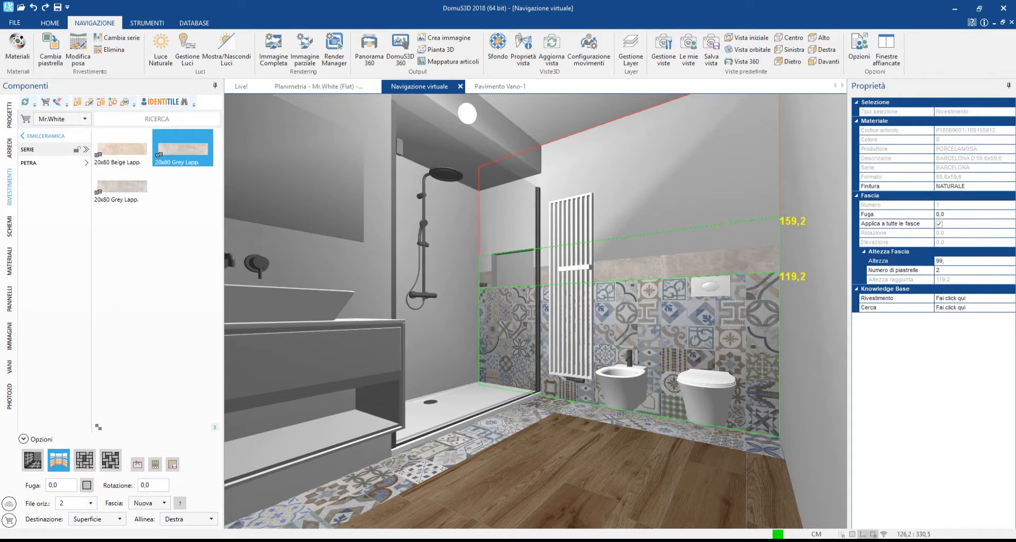
{"action": "type", "text": "5"}
{"action": "key", "text": "Return"}
{"action": "key", "text": "Escape"}
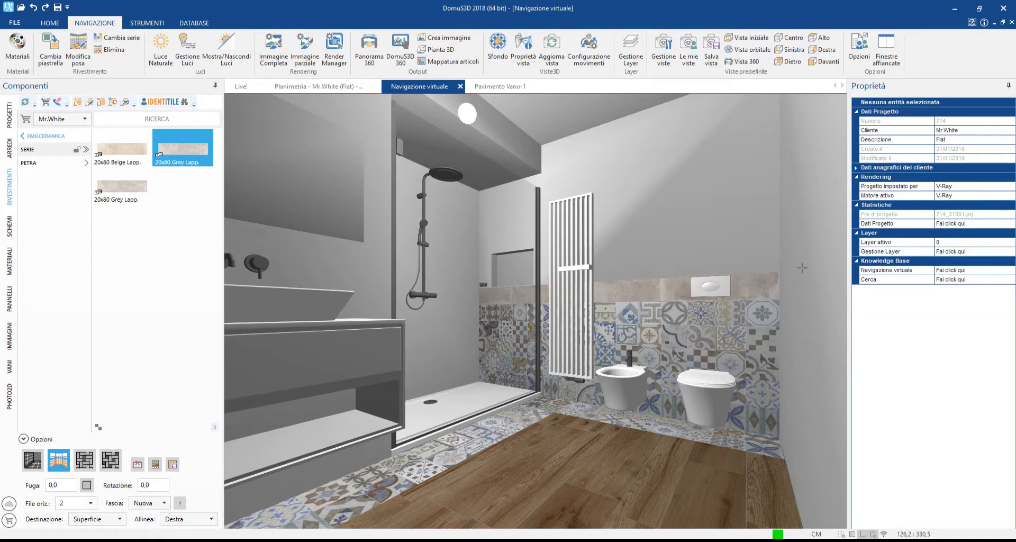
Lay five horizontal rows of 20x80 Grey Lapp. on the washbasin wall, with centred alignment and a 0,1 joint.
{"action": "key", "text": "Left"}
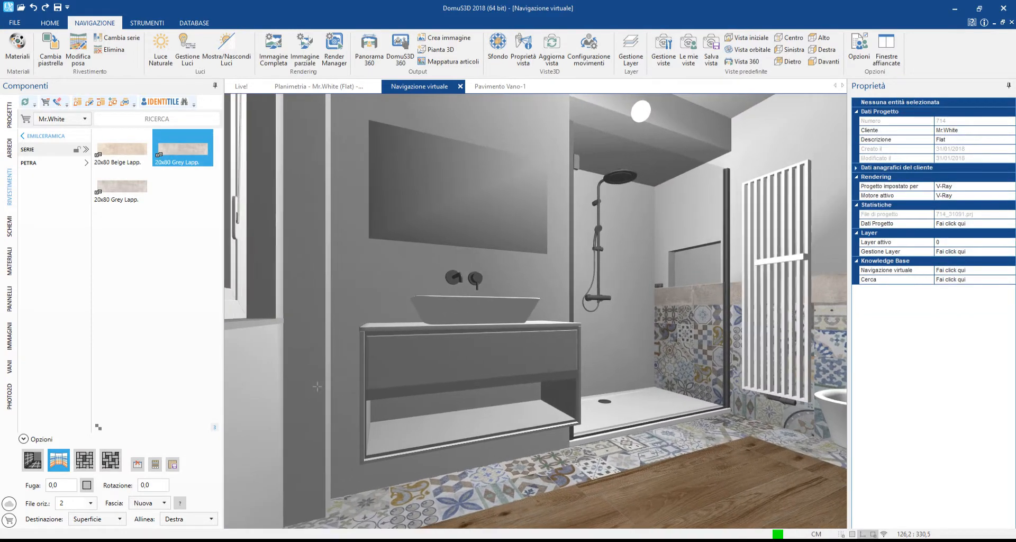
{"action": "left_click_drag", "start_coordinate": [317, 386], "coordinate": [332, 386]}
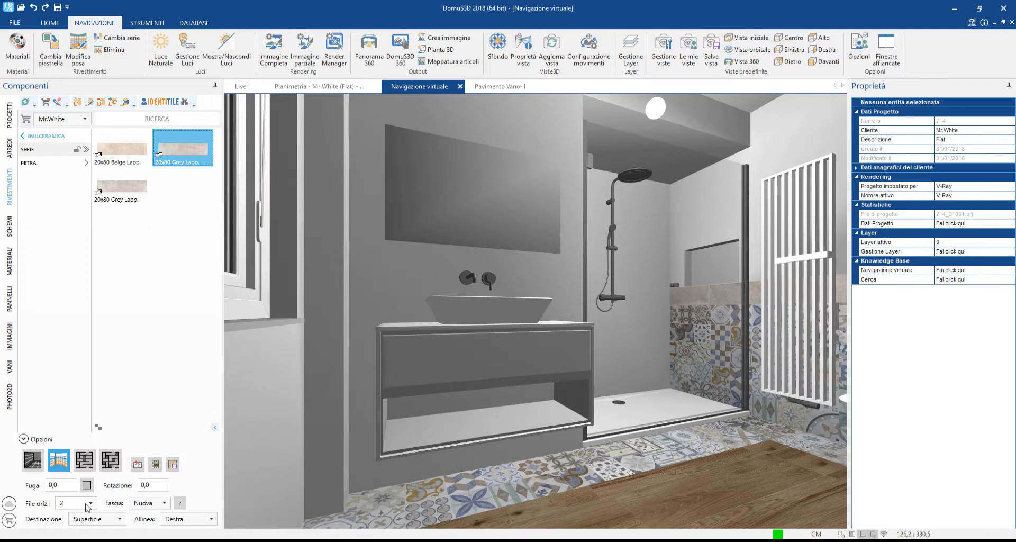
{"action": "left_click_drag", "start_coordinate": [81, 503], "coordinate": [47, 510]}
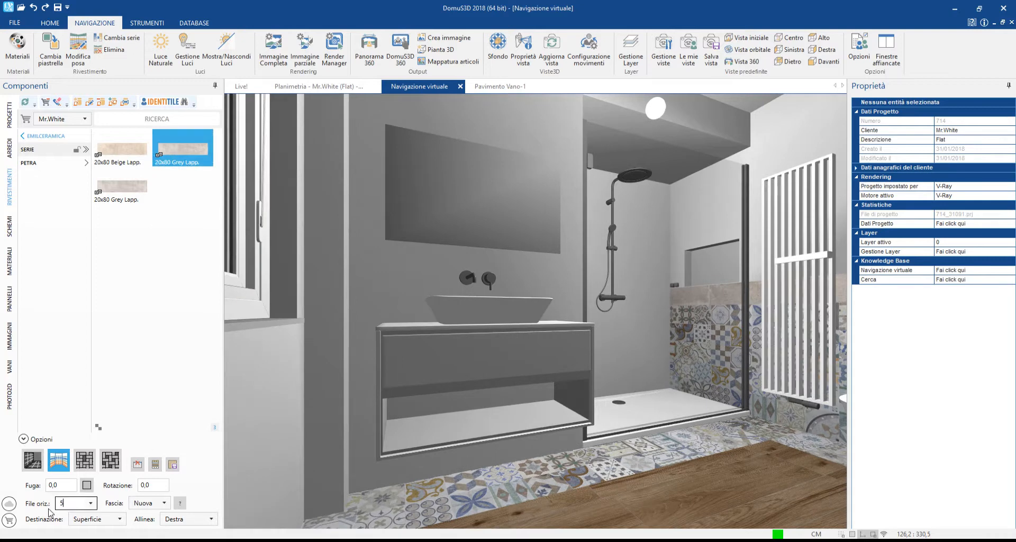
{"action": "type", "text": "5"}
{"action": "left_click", "coordinate": [187, 518]}
{"action": "left_click", "coordinate": [181, 501]}
{"action": "left_click", "coordinate": [69, 484]}
{"action": "left_click", "coordinate": [181, 149]}
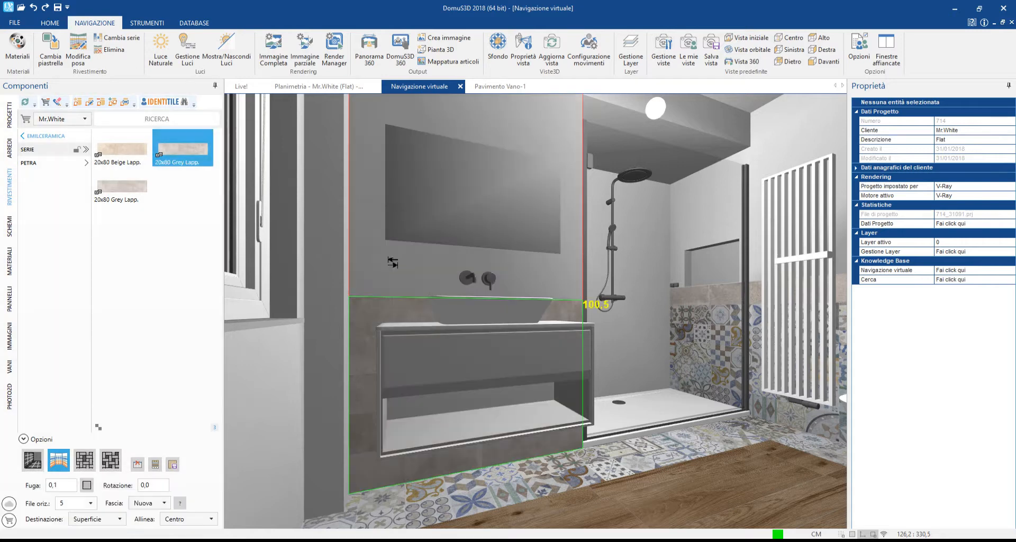
Add a single-row band of 20x80 Beige Lapp. above the grey tiles on the washbasin wall.
{"action": "left_click", "coordinate": [60, 504]}
{"action": "type", "text": "1"}
{"action": "left_click", "coordinate": [106, 158]}
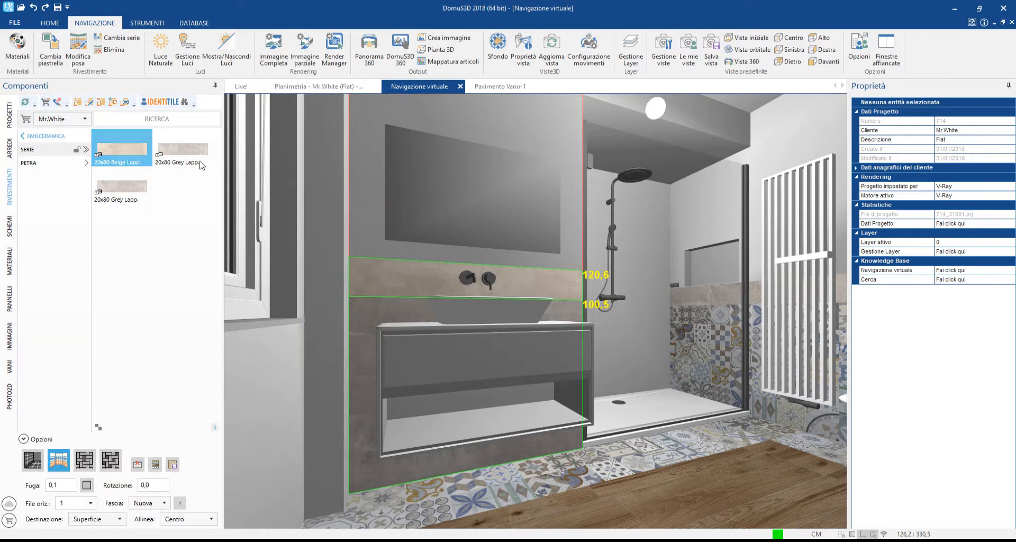
Add a band of 20x80 Grey Lapp. above the beige band and increase it to 6 tile rows.
{"action": "left_click", "coordinate": [183, 151]}
{"action": "left_click", "coordinate": [360, 233]}
{"action": "left_click", "coordinate": [1006, 271]}
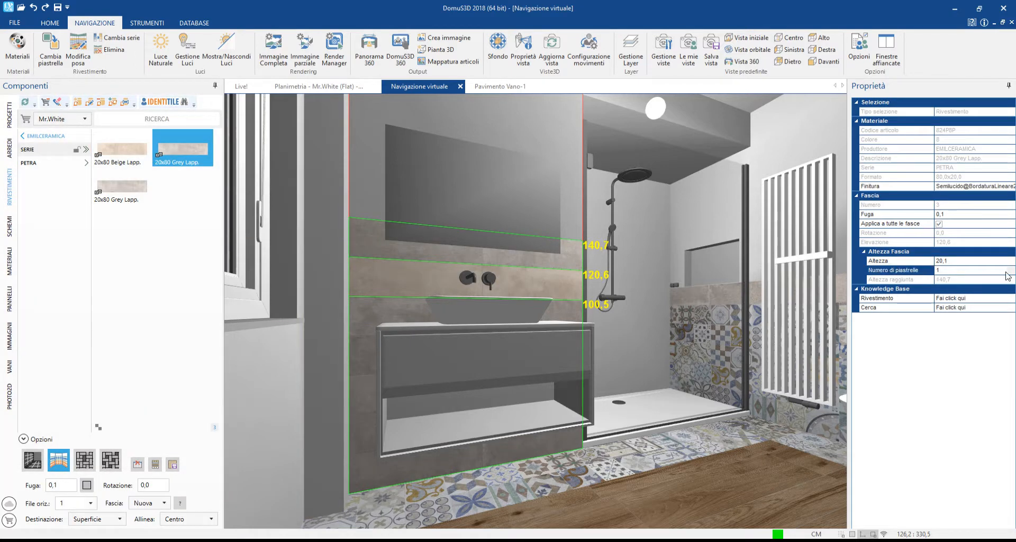
{"action": "left_click", "coordinate": [1012, 268]}
{"action": "left_click", "coordinate": [1011, 269]}
{"action": "left_click", "coordinate": [1012, 269]}
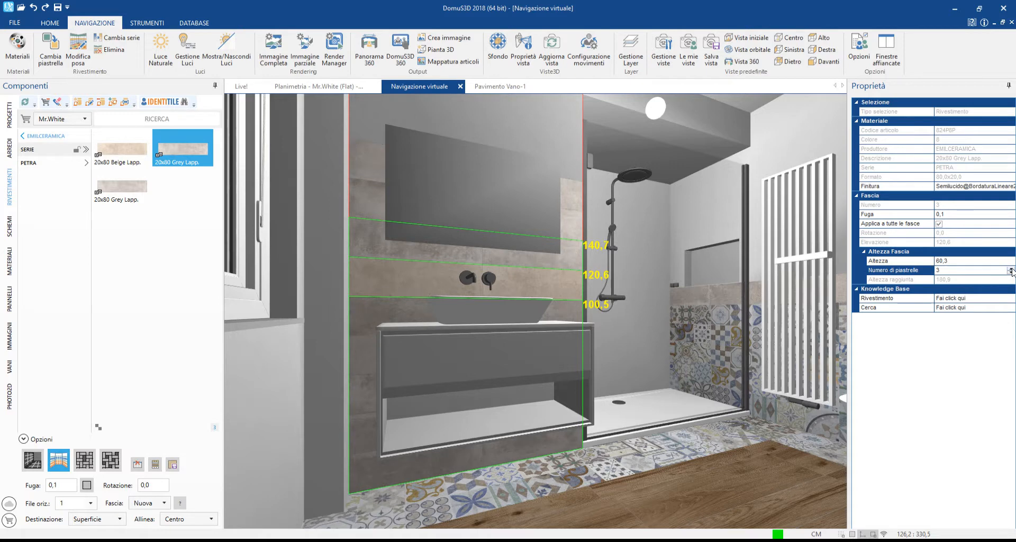
{"action": "left_click", "coordinate": [1011, 268]}
{"action": "left_click", "coordinate": [1011, 268]}
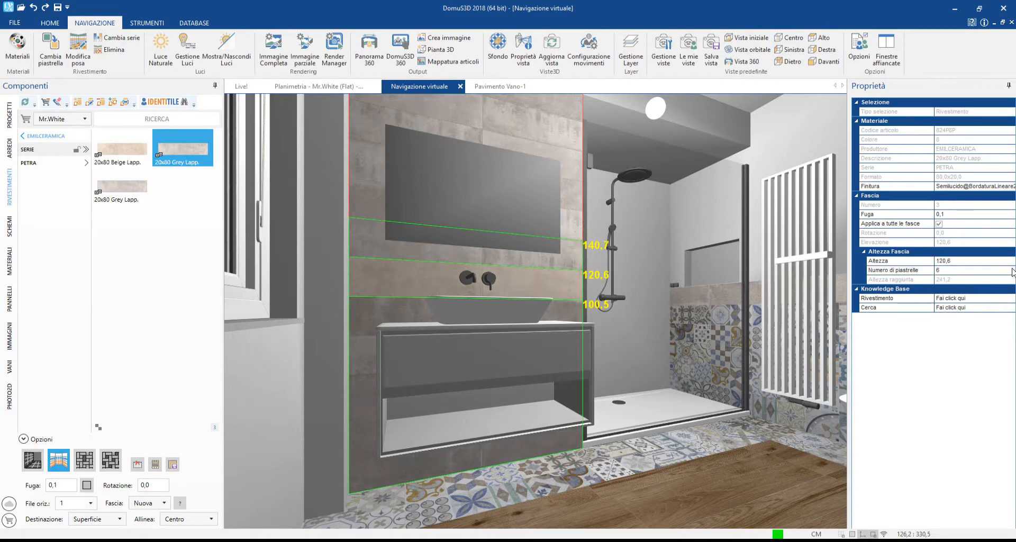
{"action": "key", "text": "Escape"}
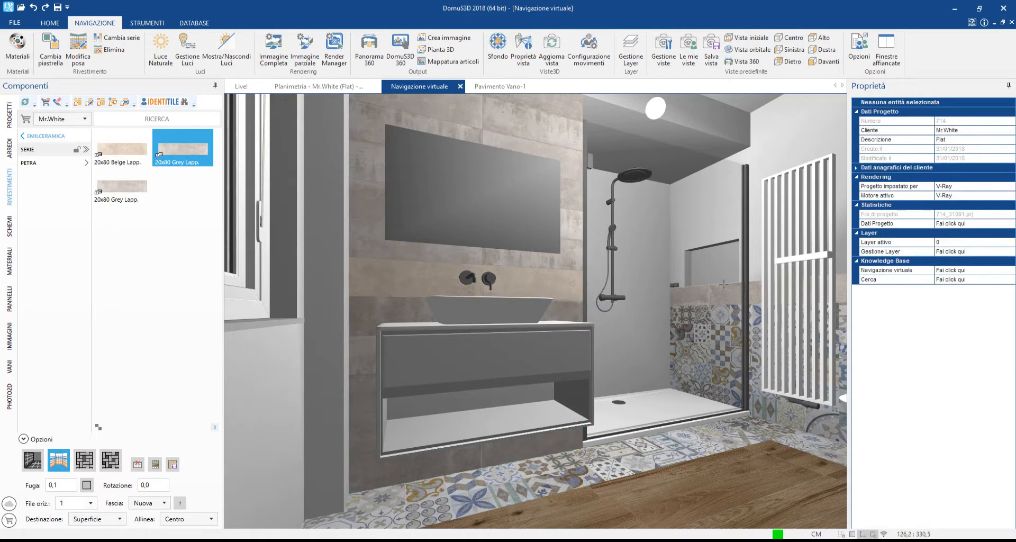
Move the beige band up above the upper grey band and replace its tiles individually with 20x80 Grey Lapp.
{"action": "key", "text": "Page_Up"}
{"action": "key", "text": "Page_Up"}
{"action": "key", "text": "Page_Up"}
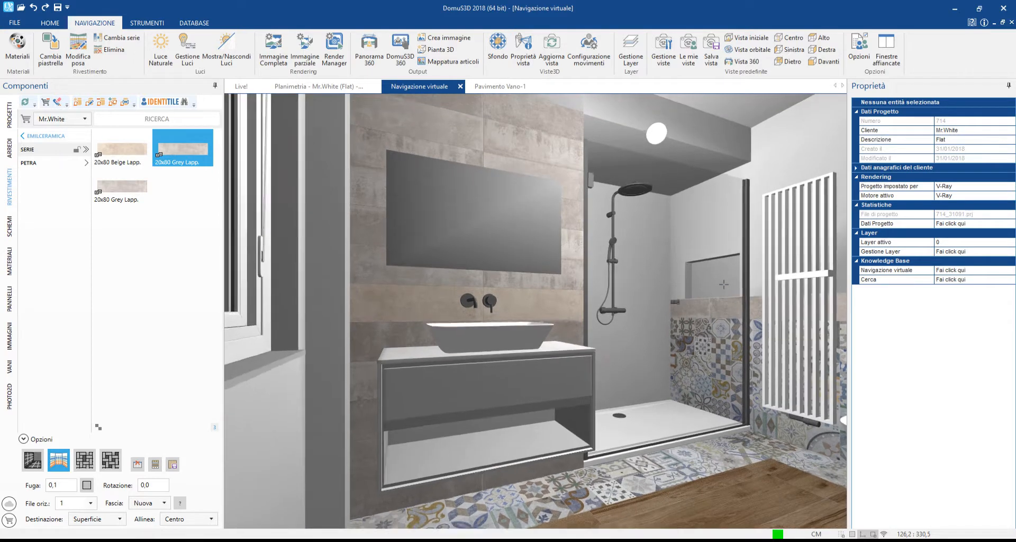
{"action": "right_click", "coordinate": [570, 307]}
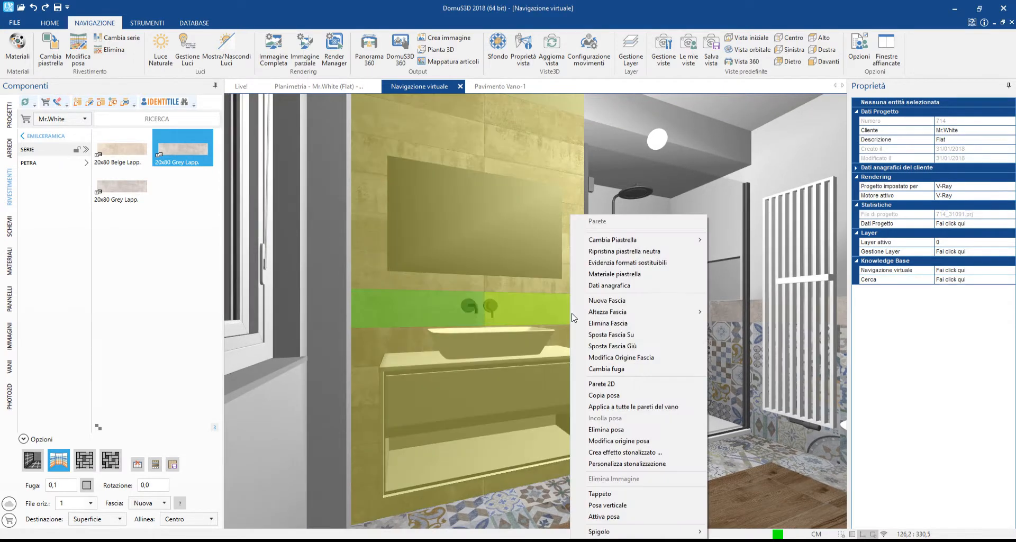
{"action": "left_click", "coordinate": [597, 335]}
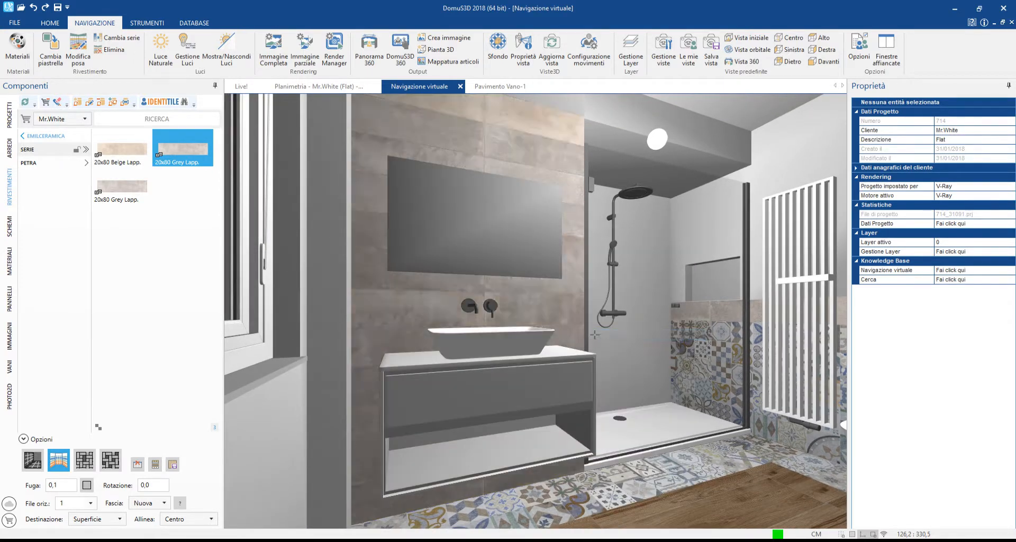
{"action": "left_click", "coordinate": [117, 453]}
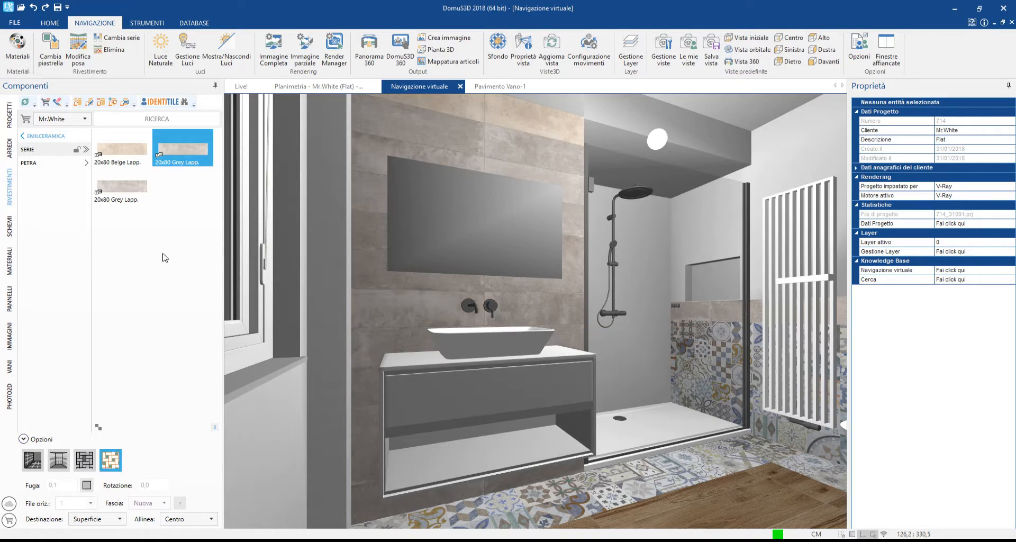
{"action": "left_click_drag", "start_coordinate": [188, 157], "coordinate": [535, 113]}
Hide the glass panel of the shower enclosure.
{"action": "right_click", "coordinate": [675, 191]}
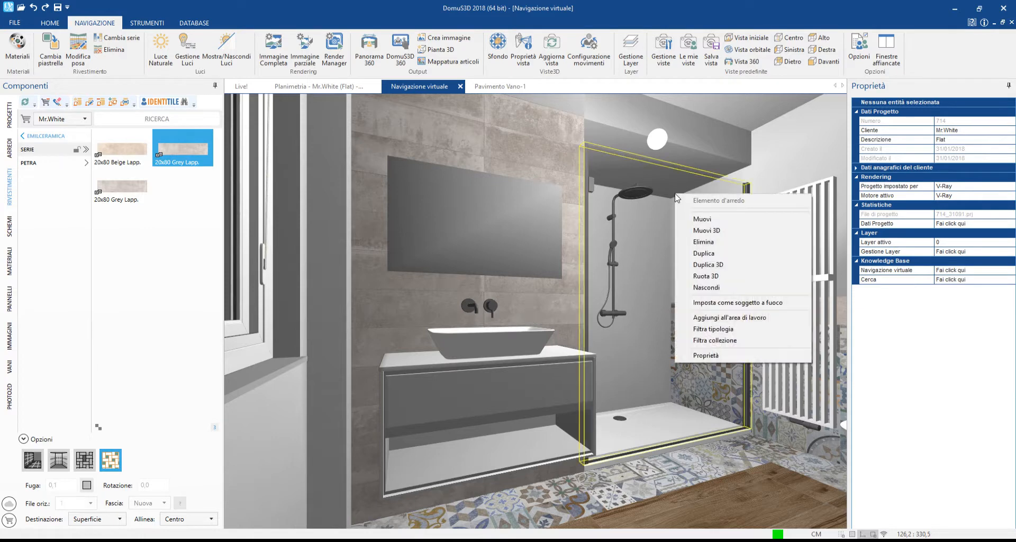
{"action": "left_click", "coordinate": [698, 287]}
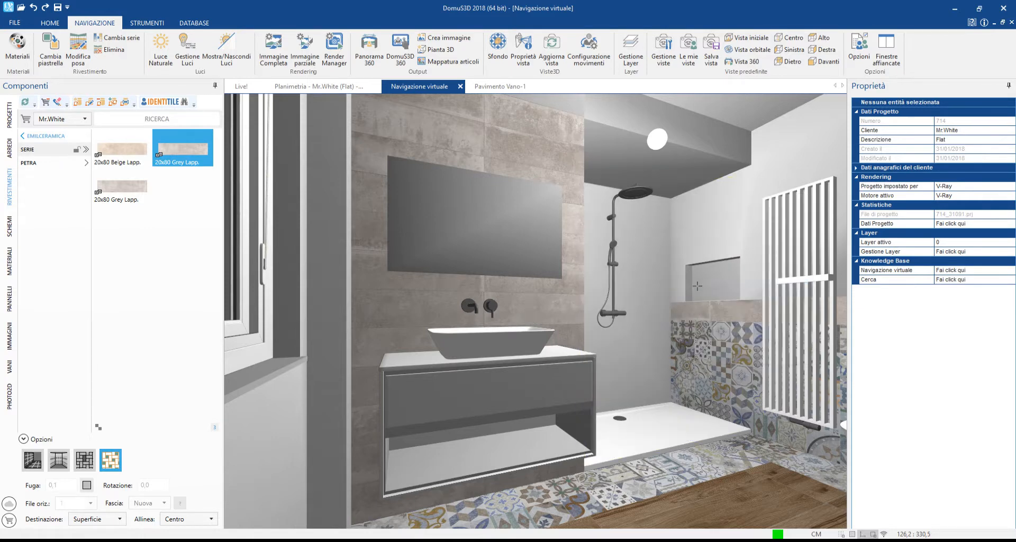
Create a shower corner cladding, 170 cm wide and 240 cm high on its left side and 240 cm high on its right side.
{"action": "right_click", "coordinate": [671, 284]}
{"action": "mouse_move", "coordinate": [698, 532]}
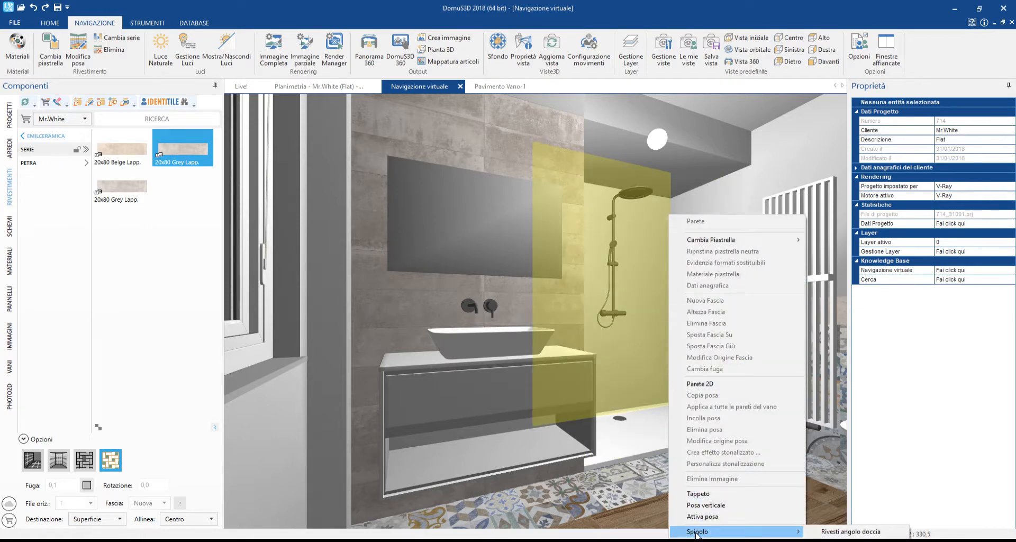
{"action": "left_click", "coordinate": [831, 531]}
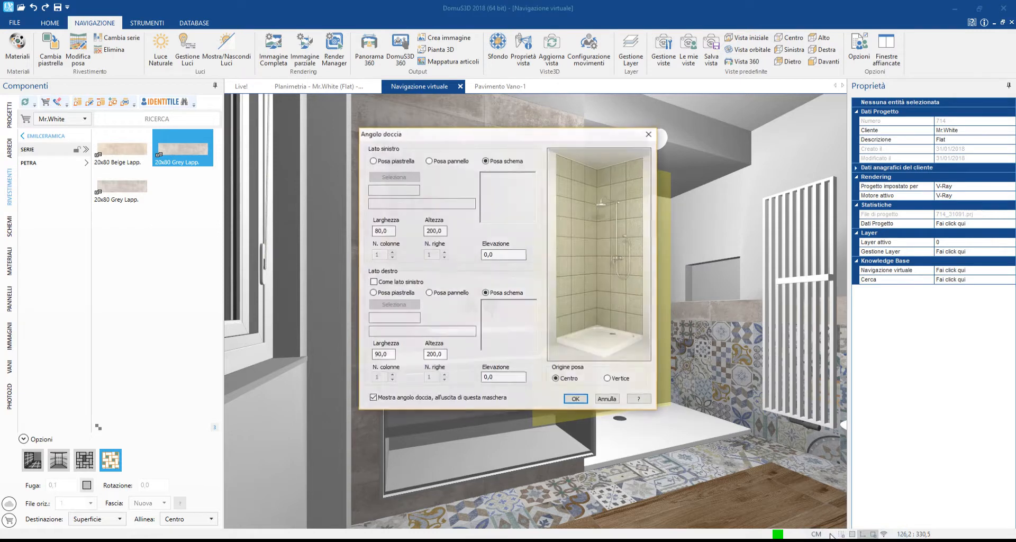
{"action": "double_click", "coordinate": [444, 231]}
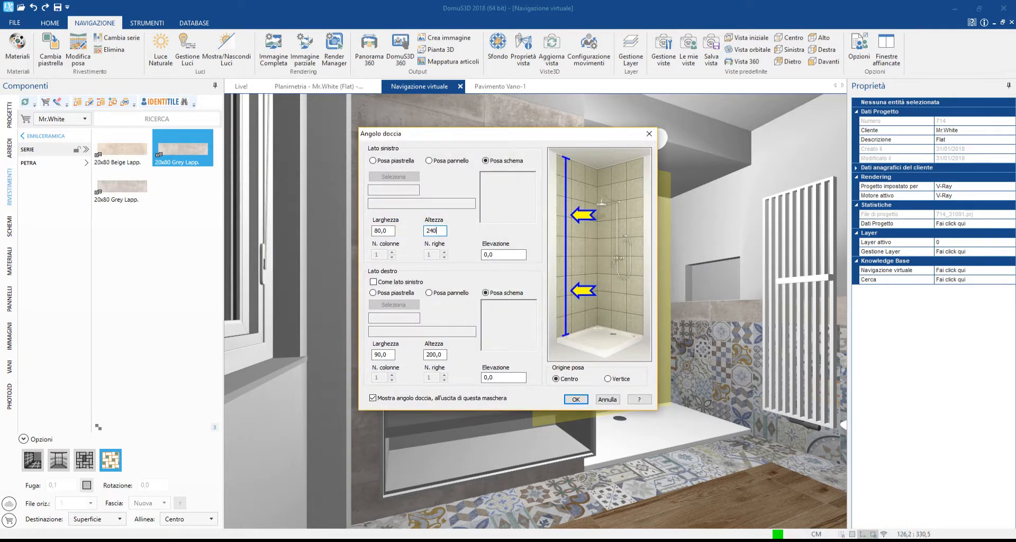
{"action": "left_click_drag", "start_coordinate": [391, 231], "coordinate": [380, 231]}
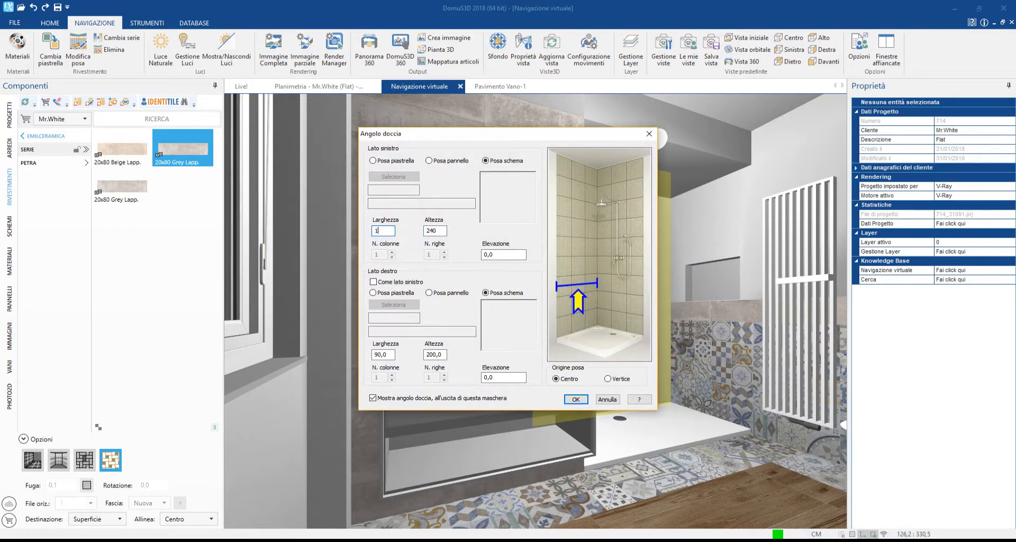
{"action": "left_click", "coordinate": [394, 355]}
{"action": "left_click", "coordinate": [444, 355]}
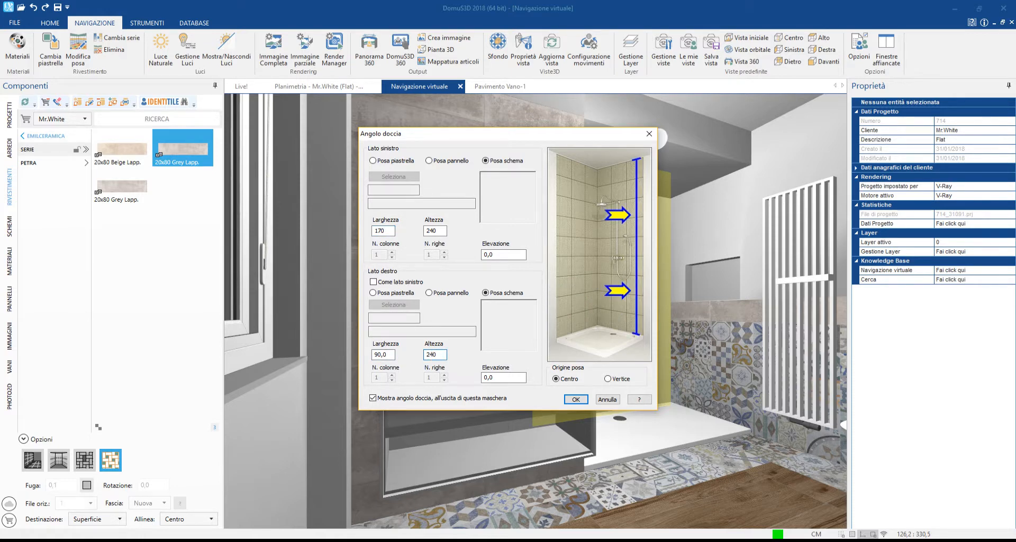
{"action": "left_click", "coordinate": [576, 399]}
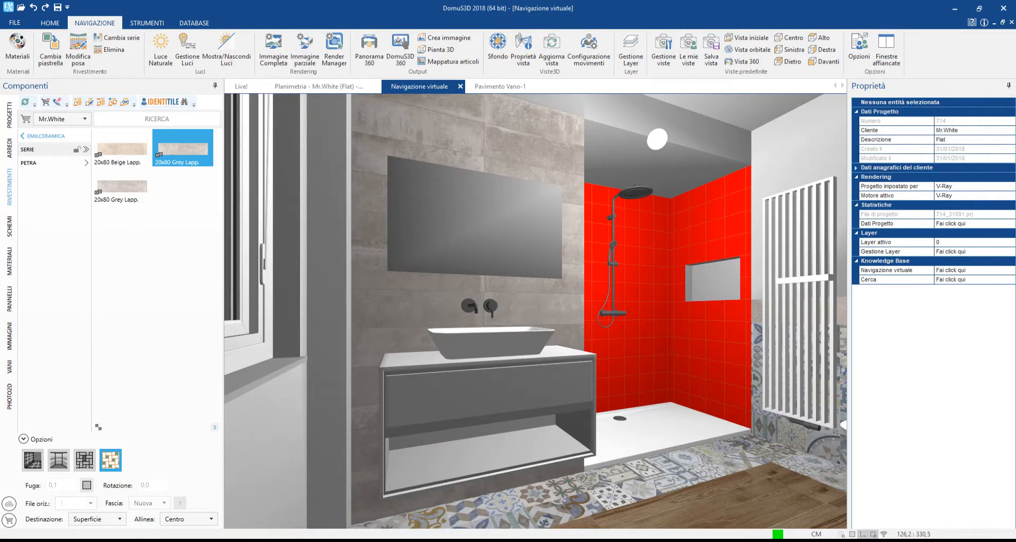
Cover both shower walls with the Marca Corona Silver 7,5x30 tile.
{"action": "left_click", "coordinate": [53, 136]}
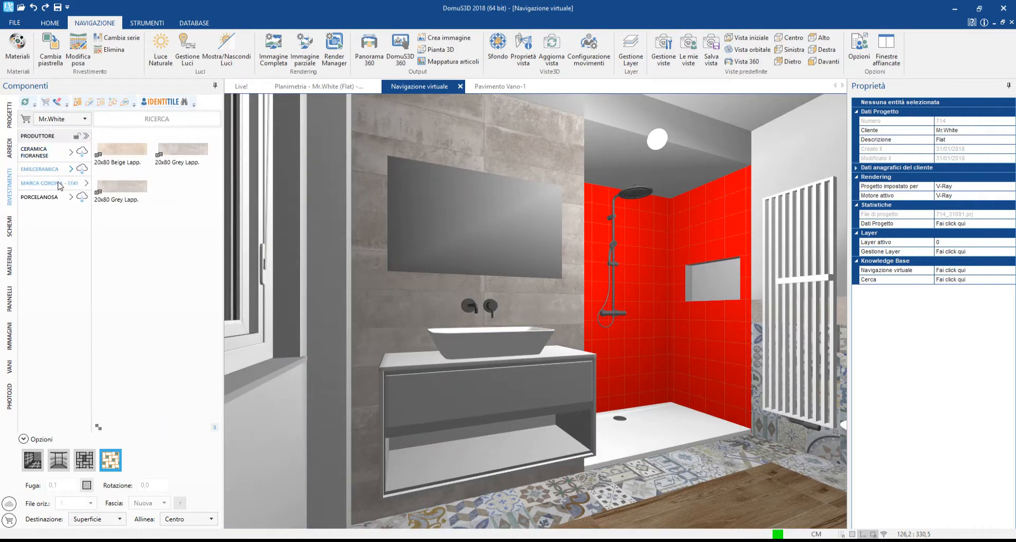
{"action": "left_click", "coordinate": [59, 185]}
{"action": "left_click_drag", "start_coordinate": [113, 158], "coordinate": [611, 233]}
{"action": "left_click", "coordinate": [621, 236]}
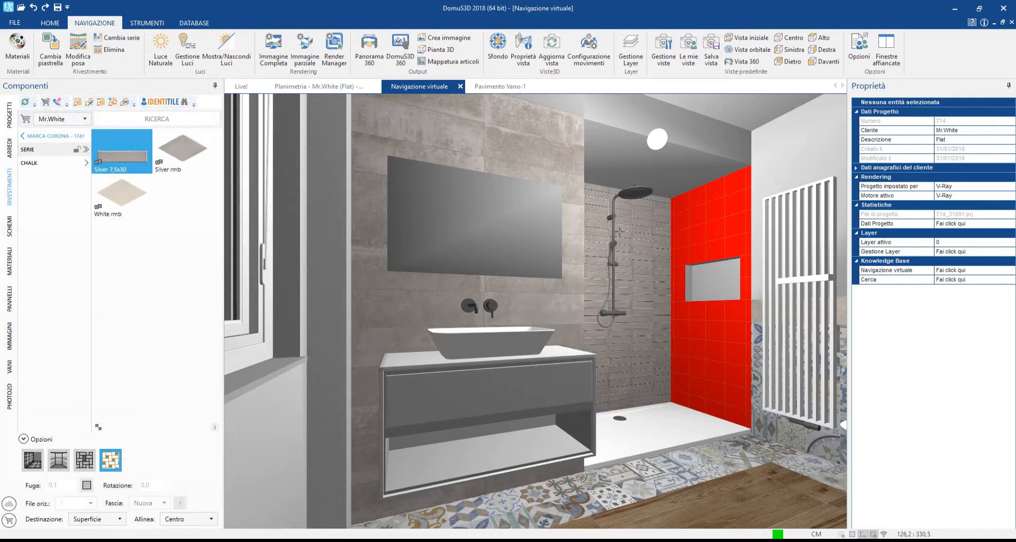
{"action": "left_click_drag", "start_coordinate": [234, 180], "coordinate": [706, 220]}
Modify the laying origin of the tiles on the shower wall with the niche.
{"action": "right_click", "coordinate": [706, 221]}
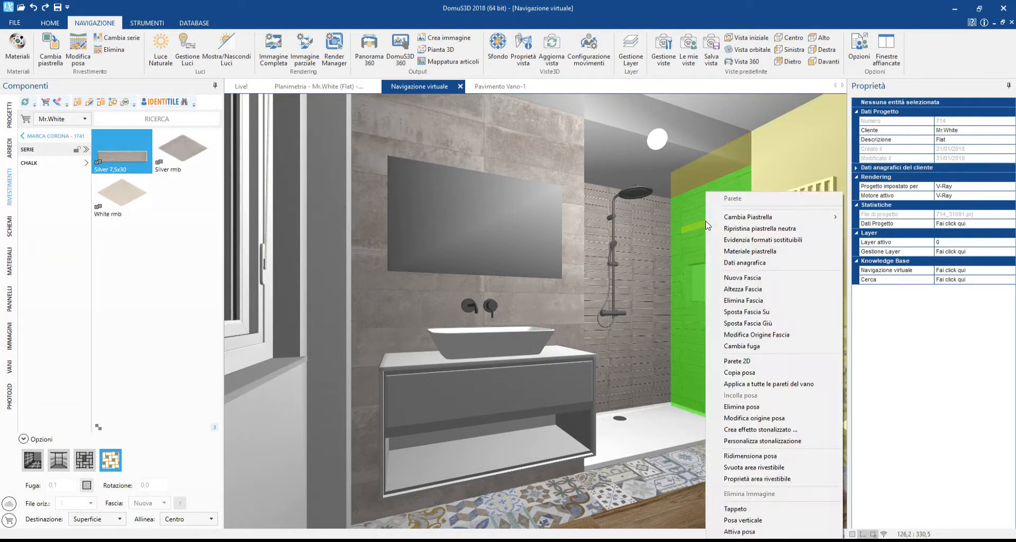
{"action": "left_click", "coordinate": [749, 422]}
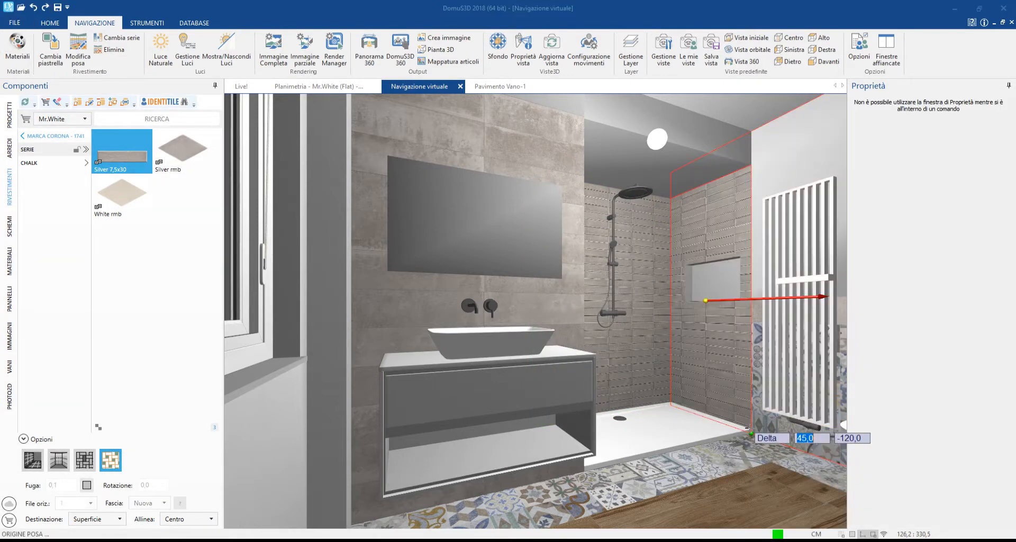
{"action": "key", "text": "Return"}
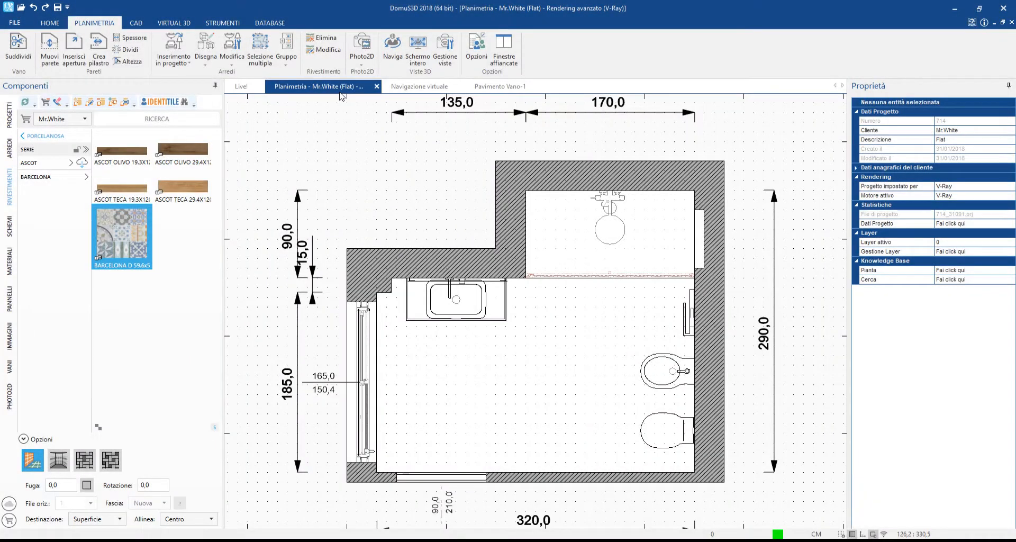
Duplicate the bathroom in the floor plan and place the copy beside the original room.
{"action": "right_click", "coordinate": [540, 371]}
{"action": "left_click", "coordinate": [603, 197]}
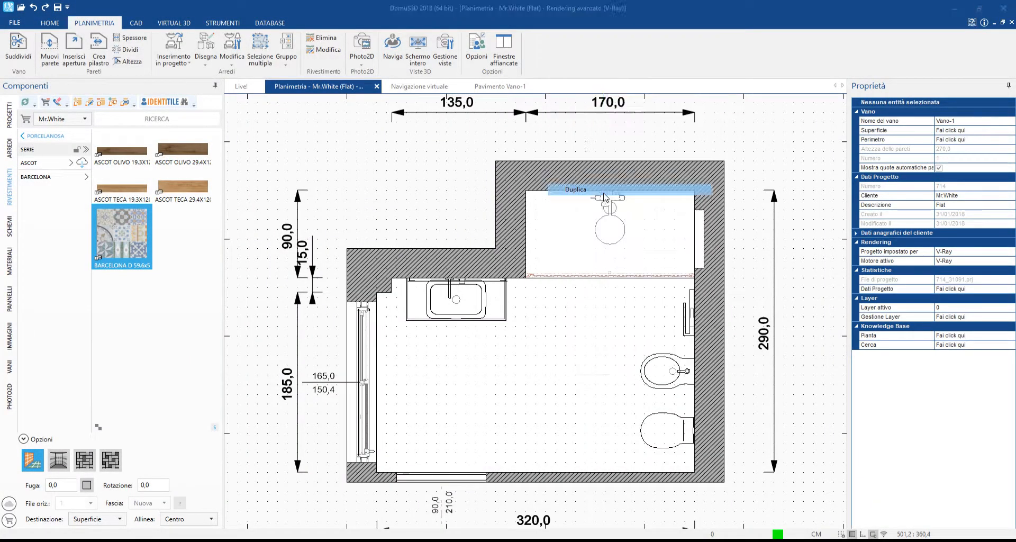
{"action": "scroll", "coordinate": [728, 356], "scroll_direction": "down", "scroll_amount": 5}
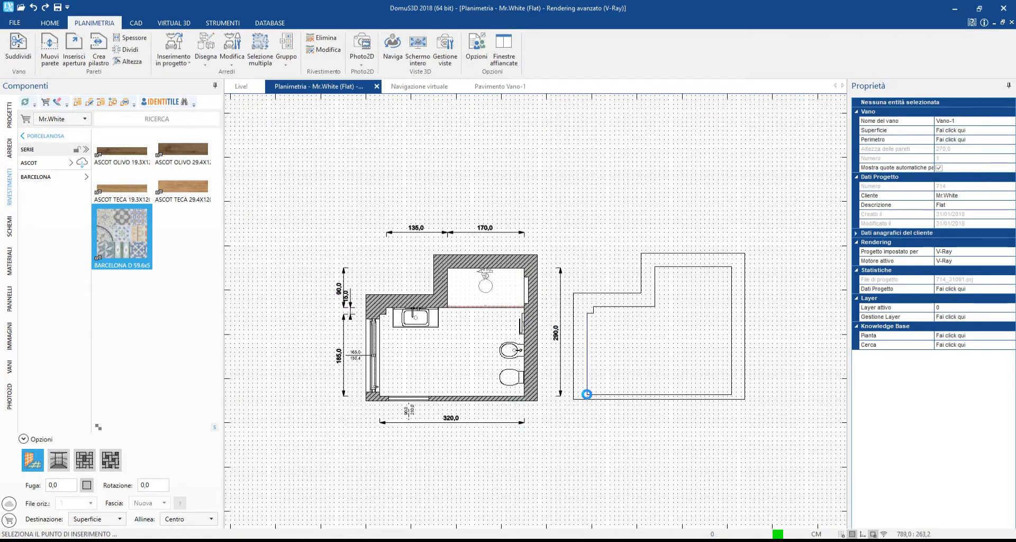
{"action": "left_click", "coordinate": [586, 393]}
{"action": "scroll", "coordinate": [664, 352], "scroll_direction": "up", "scroll_amount": 2}
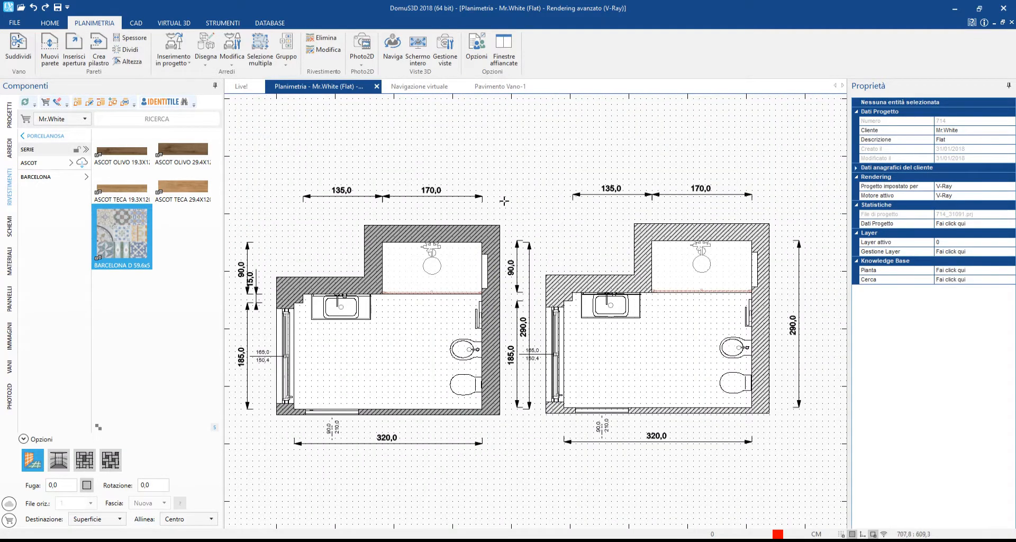
Return to the virtual view, search the laying schemes for "rombo" and select Rombo 02.
{"action": "left_click", "coordinate": [420, 87]}
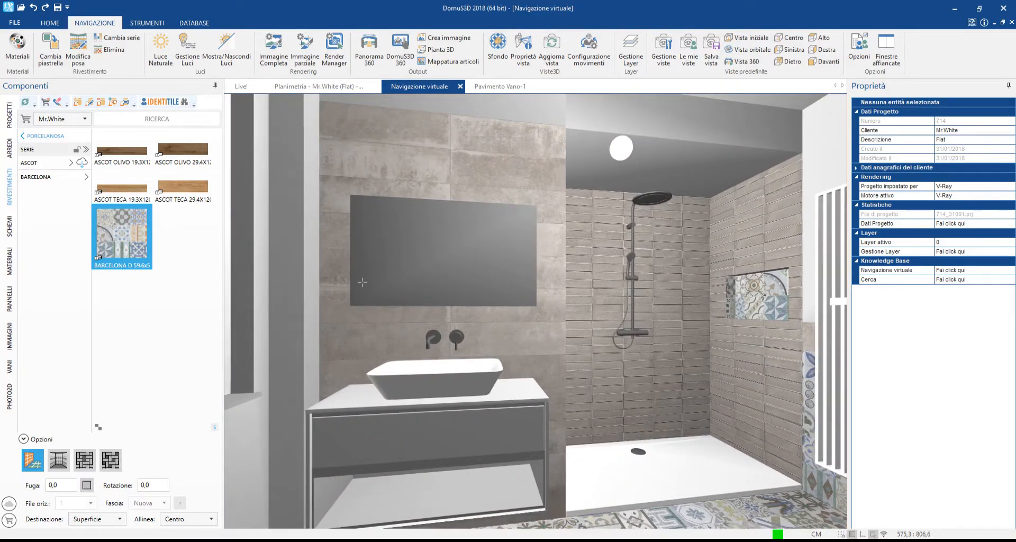
{"action": "left_click", "coordinate": [9, 226]}
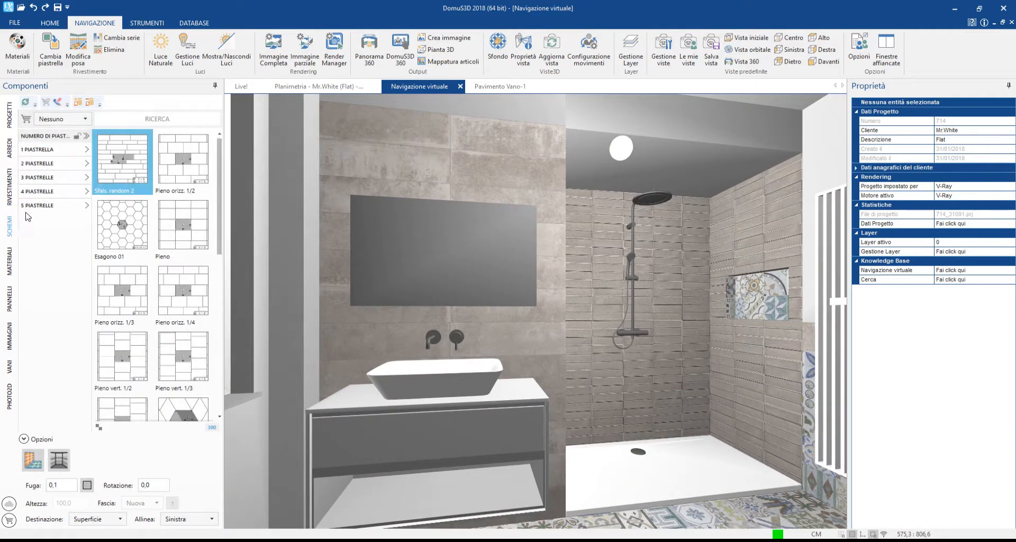
{"action": "left_click", "coordinate": [139, 121]}
{"action": "type", "text": "romb"}
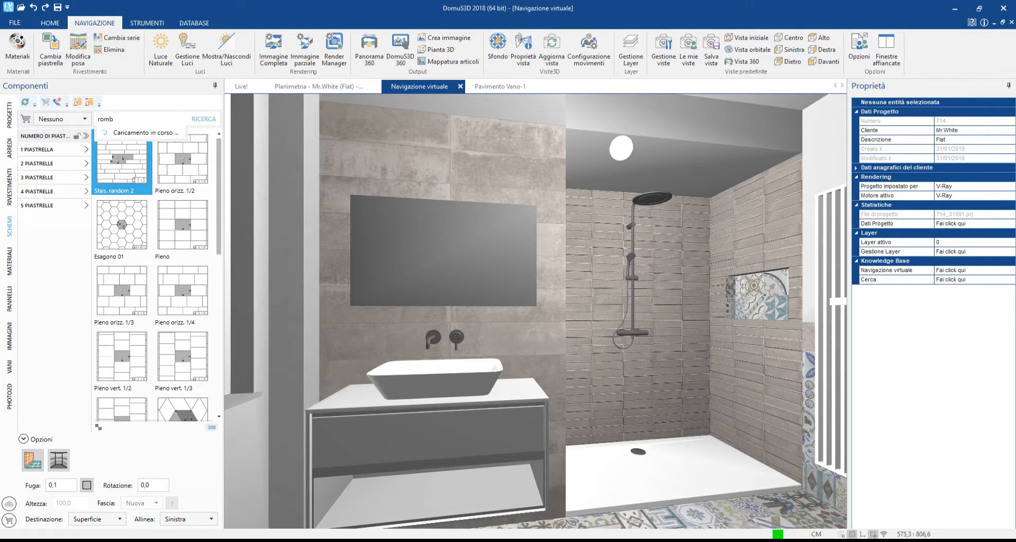
{"action": "type", "text": "o"}
{"action": "key", "text": "Return"}
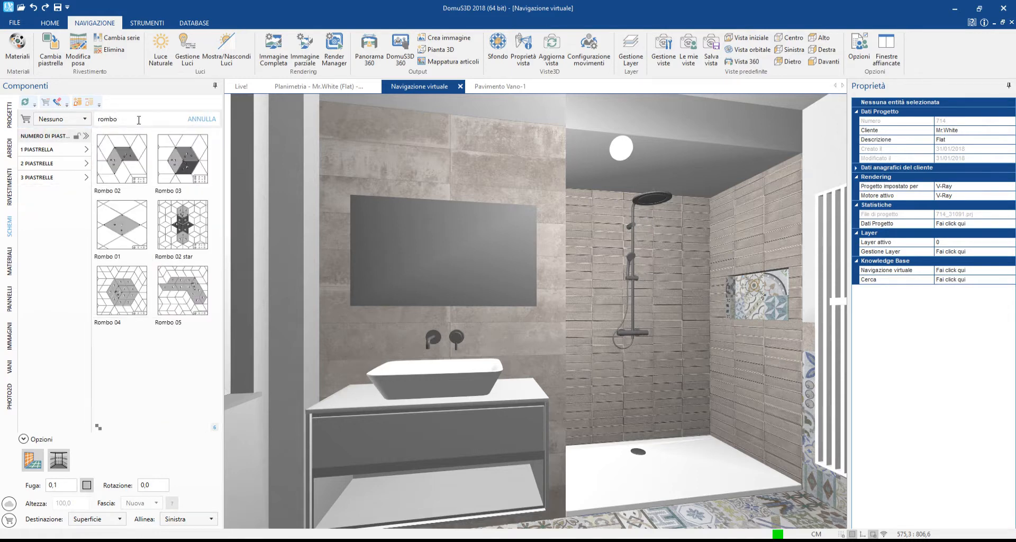
{"action": "left_click", "coordinate": [143, 156]}
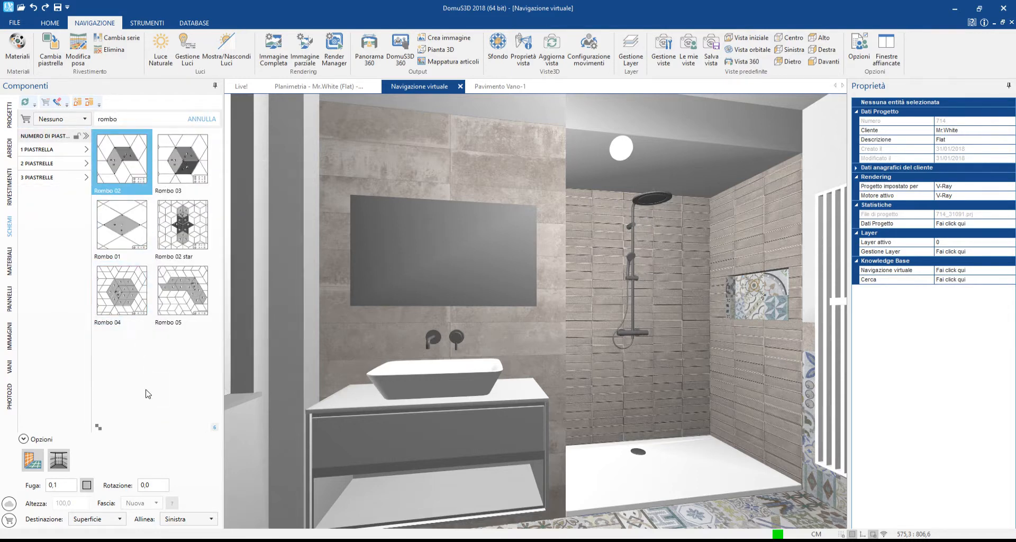
Set the scheme rotation to -30 and apply Rombo 02 to both shower walls.
{"action": "left_click", "coordinate": [153, 483]}
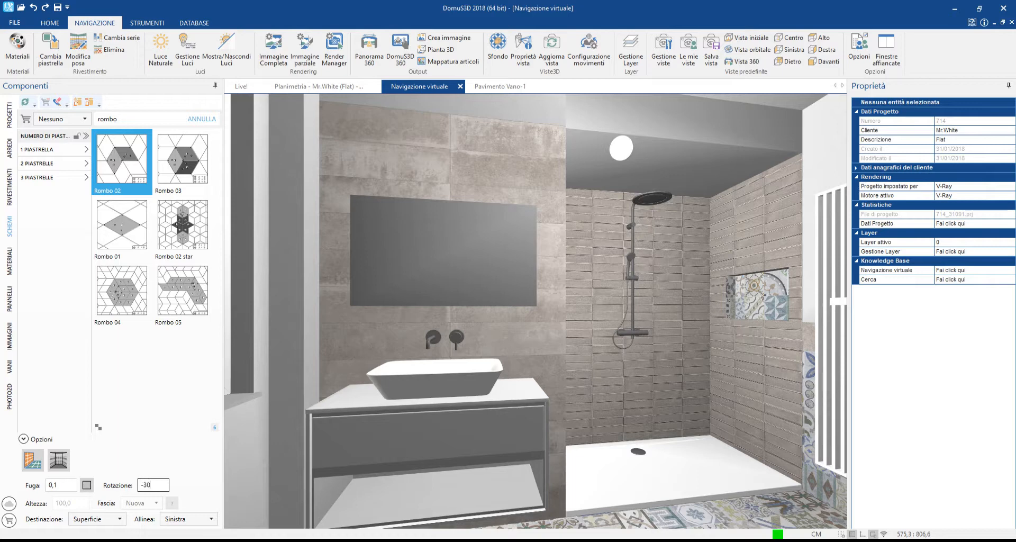
{"action": "left_click_drag", "start_coordinate": [123, 159], "coordinate": [589, 271]}
{"action": "left_click_drag", "start_coordinate": [135, 170], "coordinate": [754, 258]}
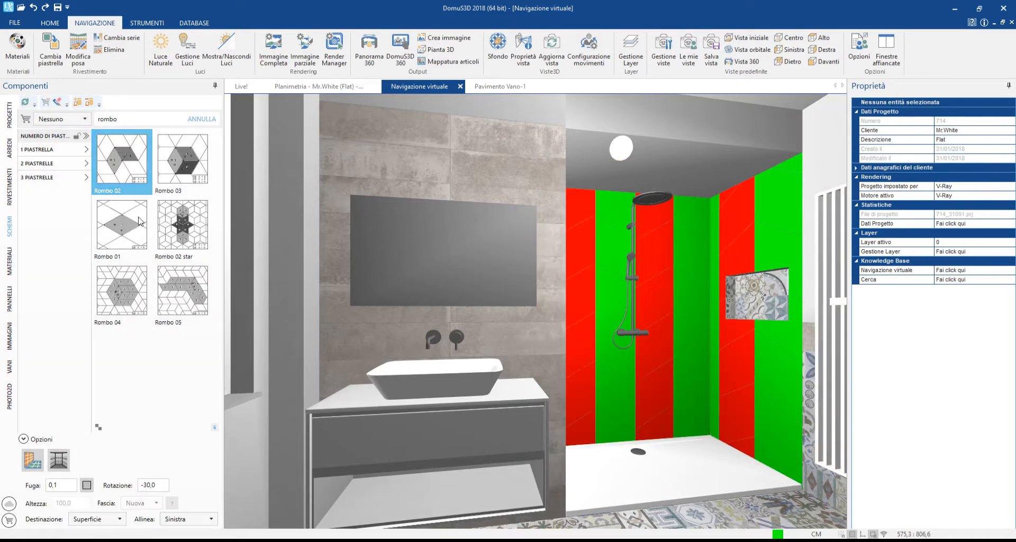
Fill all the placeholder rhombus tiles on the shower walls with Marca Corona Silver rmb.
{"action": "left_click", "coordinate": [11, 203]}
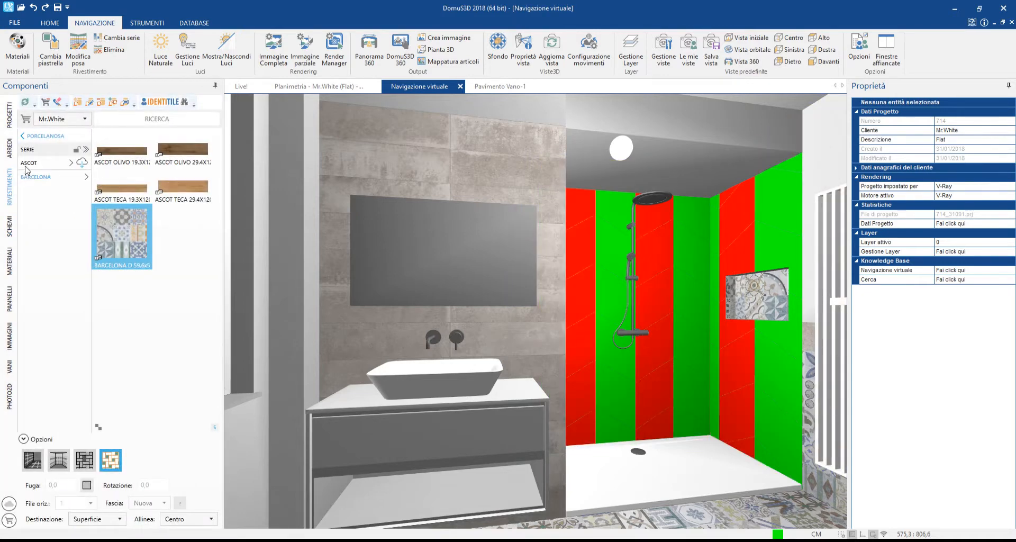
{"action": "left_click", "coordinate": [40, 183]}
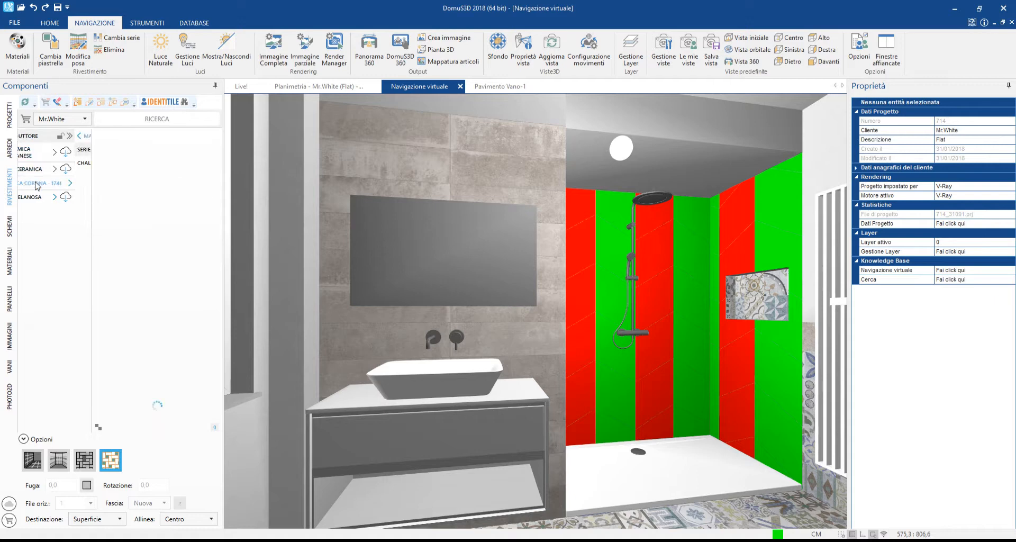
{"action": "left_click_drag", "start_coordinate": [164, 158], "coordinate": [600, 248]}
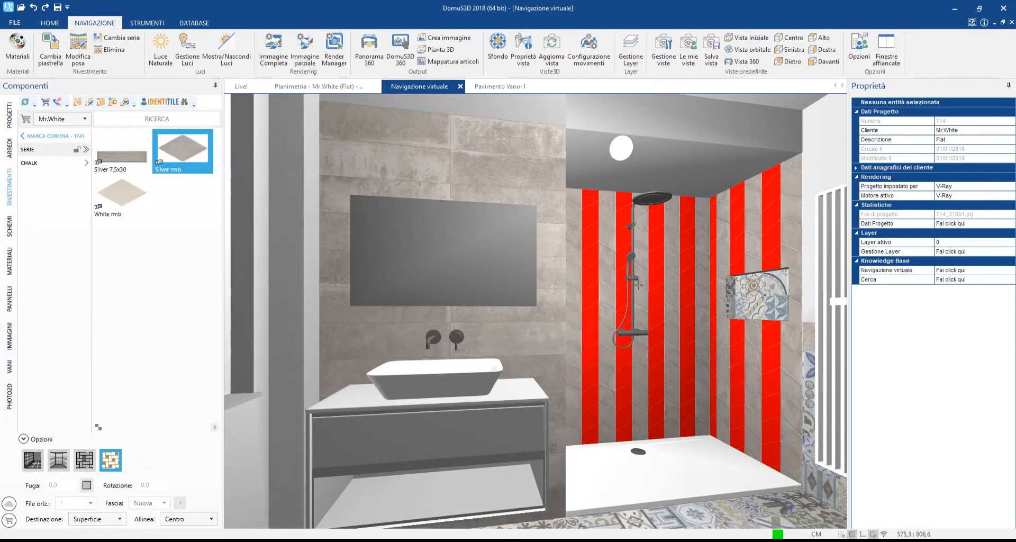
{"action": "left_click_drag", "start_coordinate": [183, 154], "coordinate": [650, 298]}
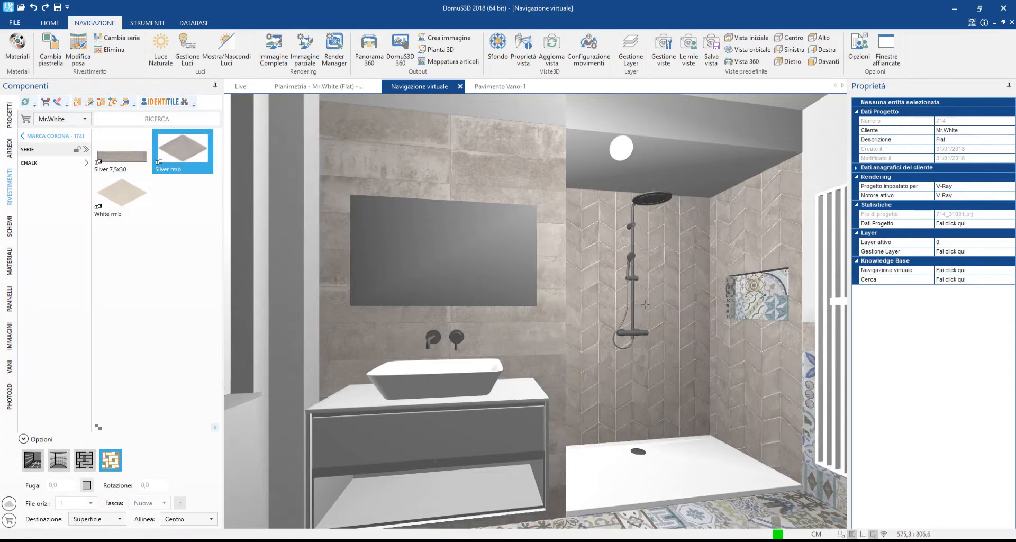
Replace a few scattered rhombus tiles on the back shower wall with White rmb.
{"action": "left_click", "coordinate": [121, 195]}
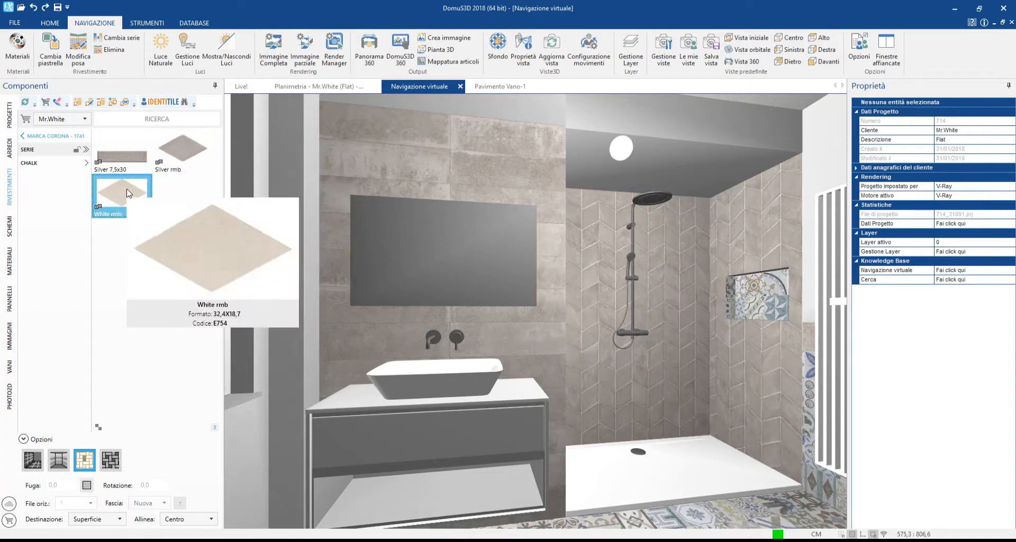
{"action": "left_click", "coordinate": [48, 57]}
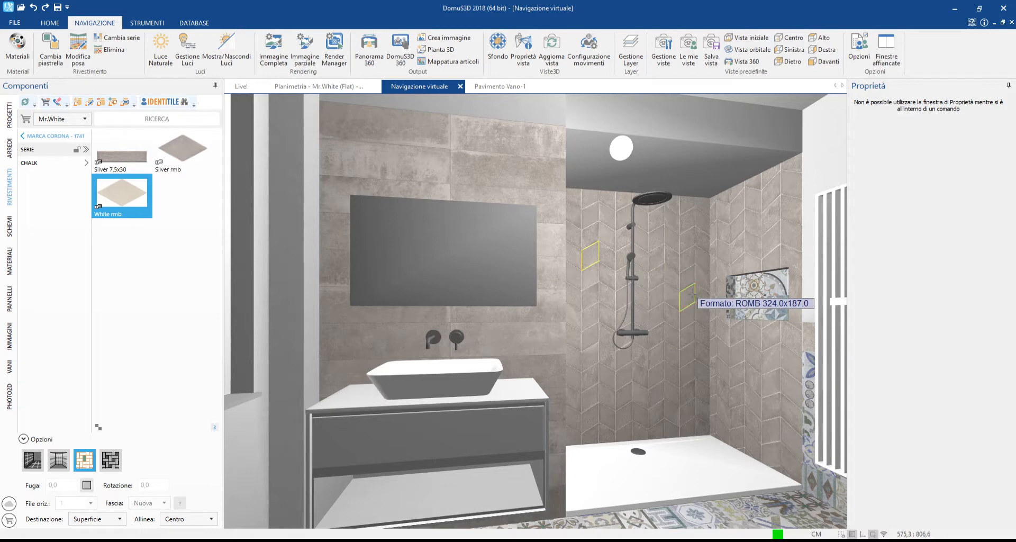
{"action": "left_click", "coordinate": [625, 357]}
{"action": "right_click", "coordinate": [631, 362]}
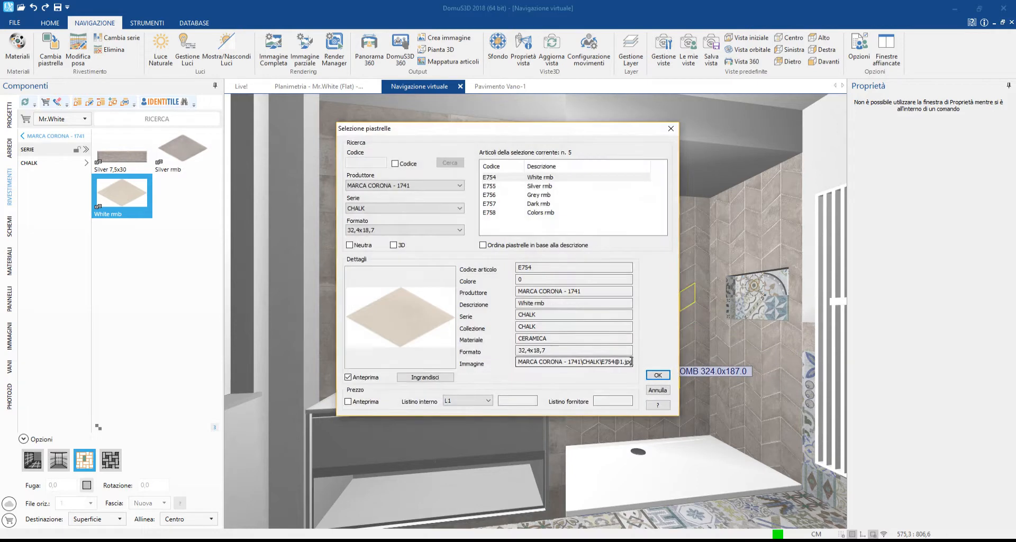
{"action": "left_click", "coordinate": [665, 377]}
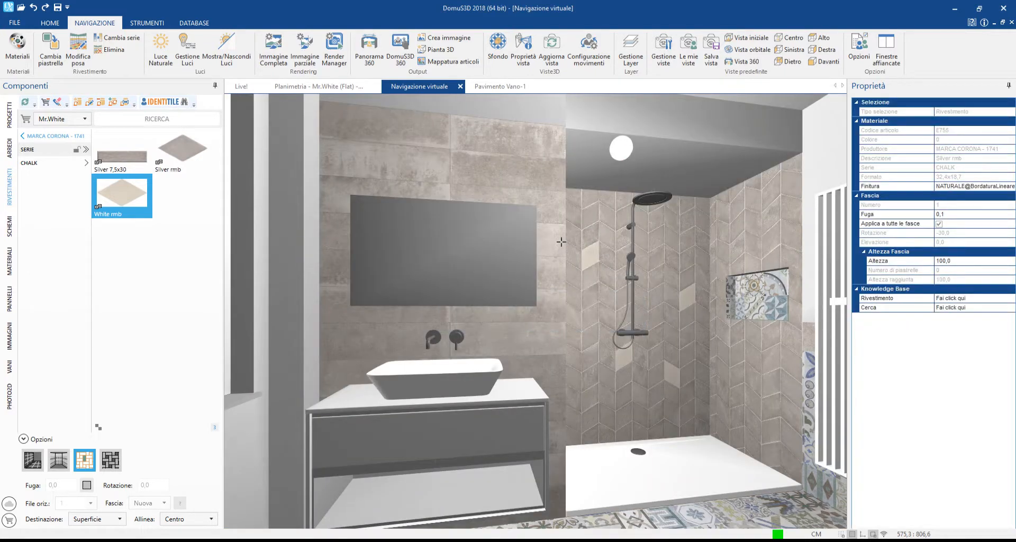
{"action": "left_click_drag", "start_coordinate": [122, 195], "coordinate": [606, 235]}
Copy the tile layout of the wall behind the toilet and bidet and paste it onto the adjacent bare wall.
{"action": "left_click_drag", "start_coordinate": [669, 244], "coordinate": [587, 400]}
{"action": "right_click", "coordinate": [586, 399]}
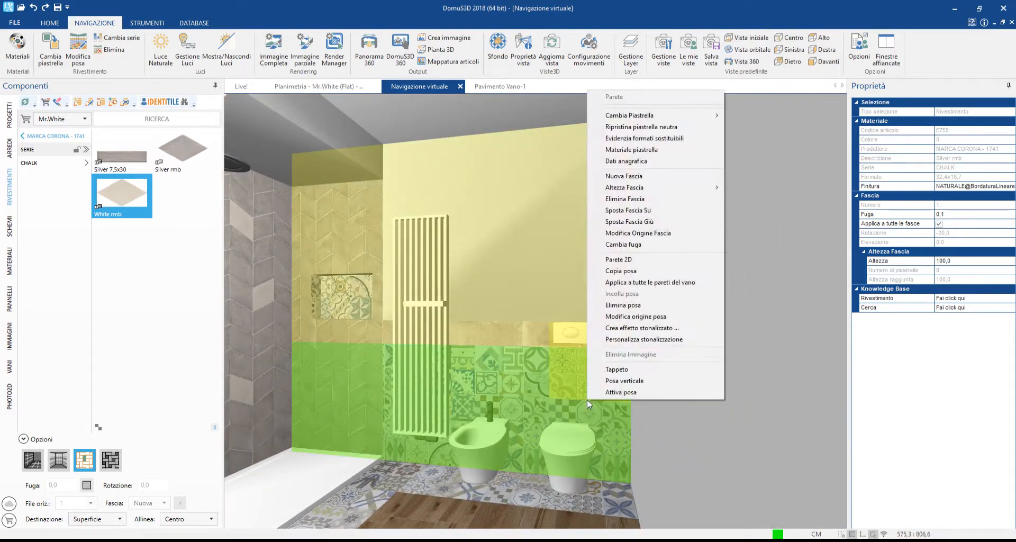
{"action": "left_click", "coordinate": [616, 271]}
{"action": "left_click_drag", "start_coordinate": [617, 273], "coordinate": [580, 346]}
{"action": "right_click", "coordinate": [592, 318]}
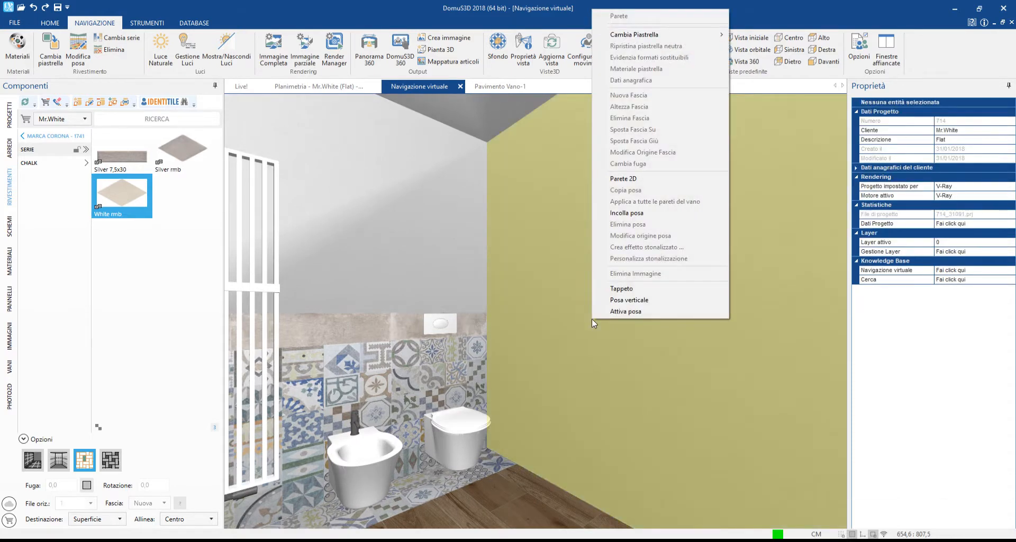
{"action": "left_click", "coordinate": [630, 215]}
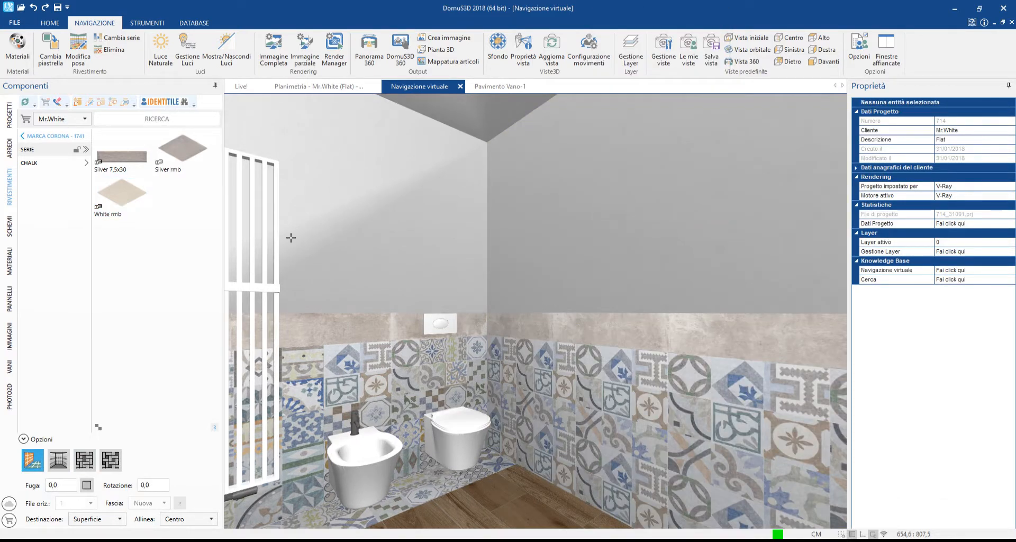
Apply the Glamora FLUTTERBY wallpaper to the wall beside the toilet.
{"action": "left_click", "coordinate": [58, 137]}
{"action": "left_click", "coordinate": [53, 189]}
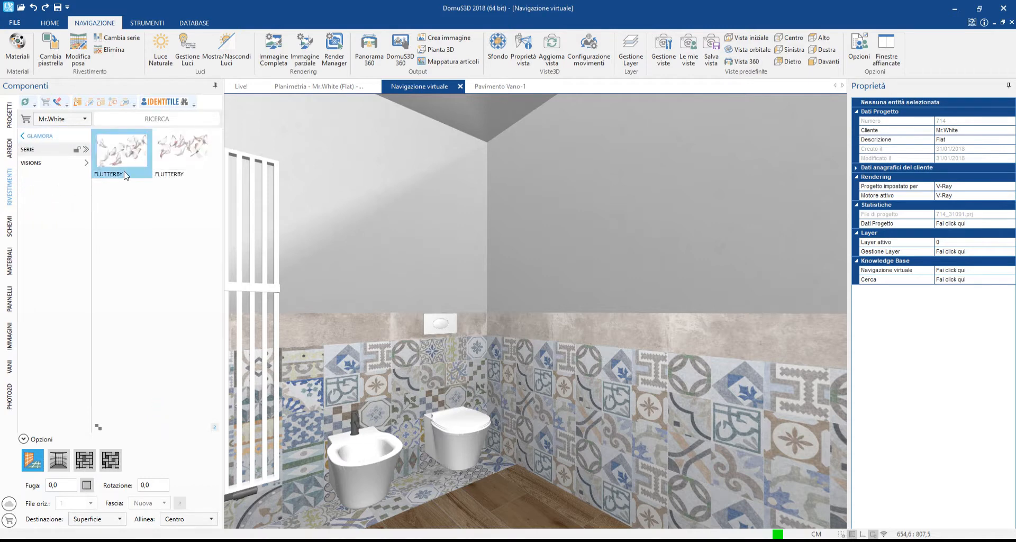
{"action": "left_click_drag", "start_coordinate": [174, 154], "coordinate": [537, 289]}
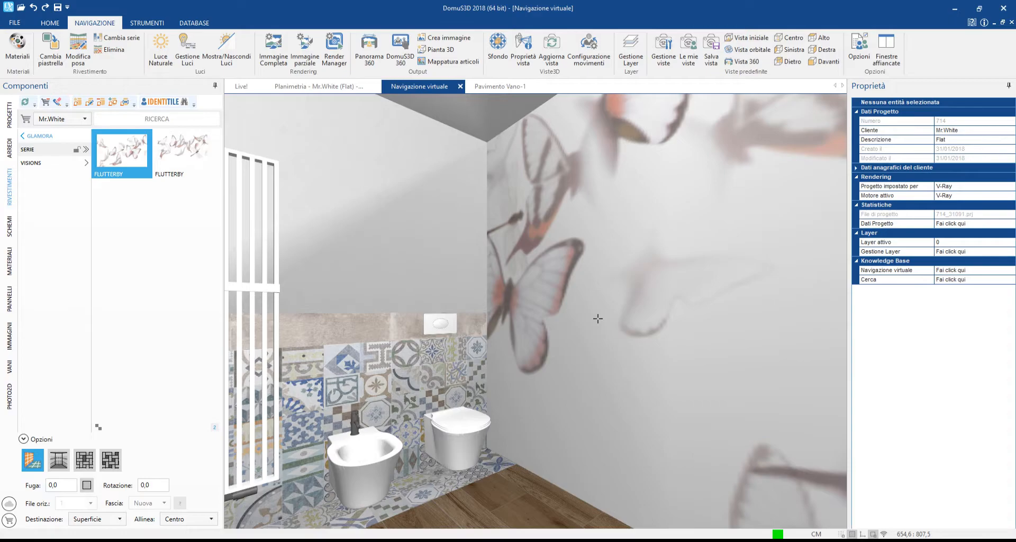